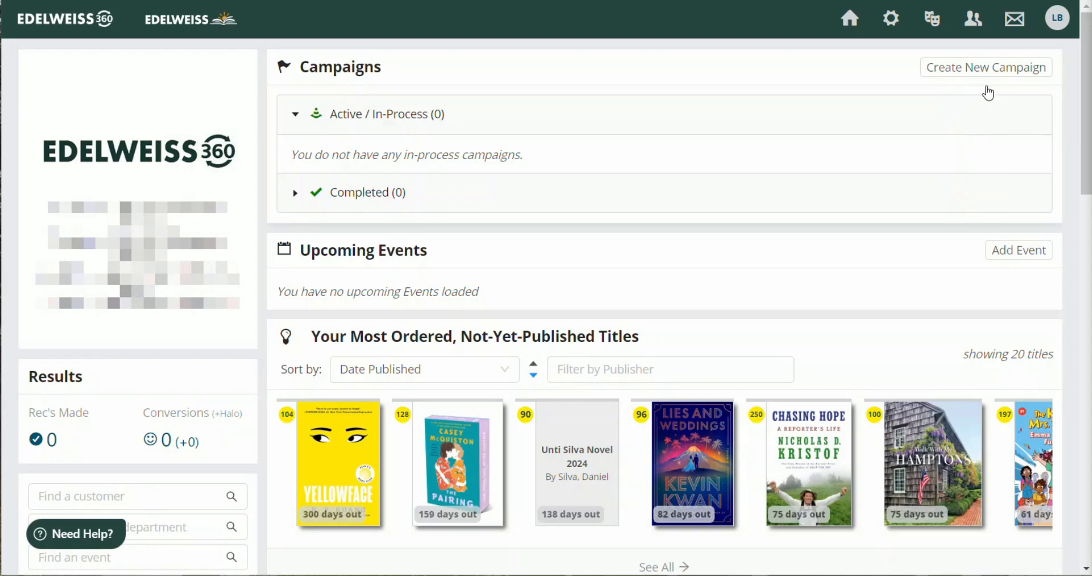
- Create a new campaign named New Cookbooks and open it
left_click(970, 69)
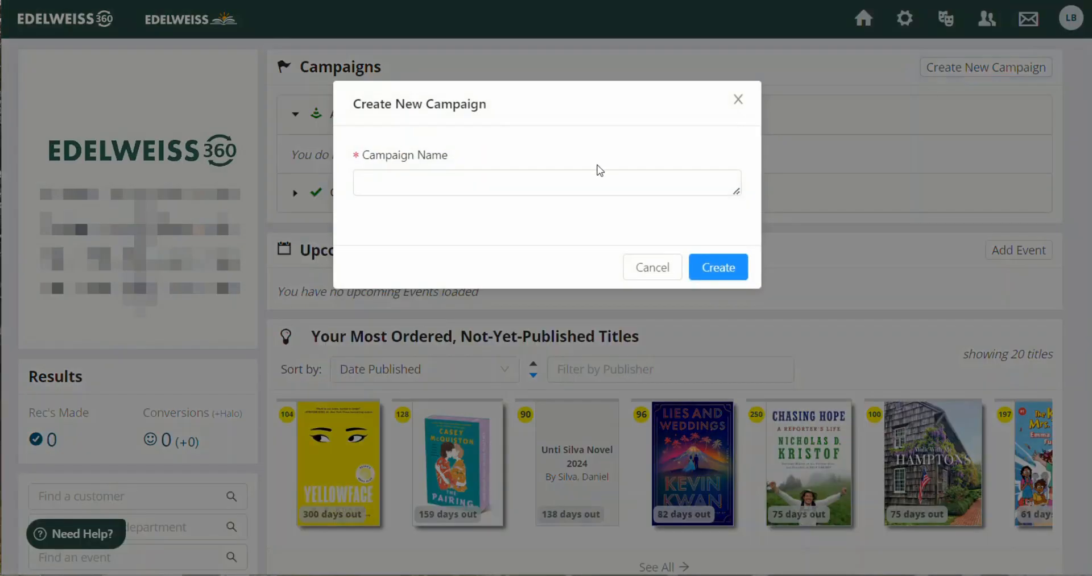
left_click(562, 181)
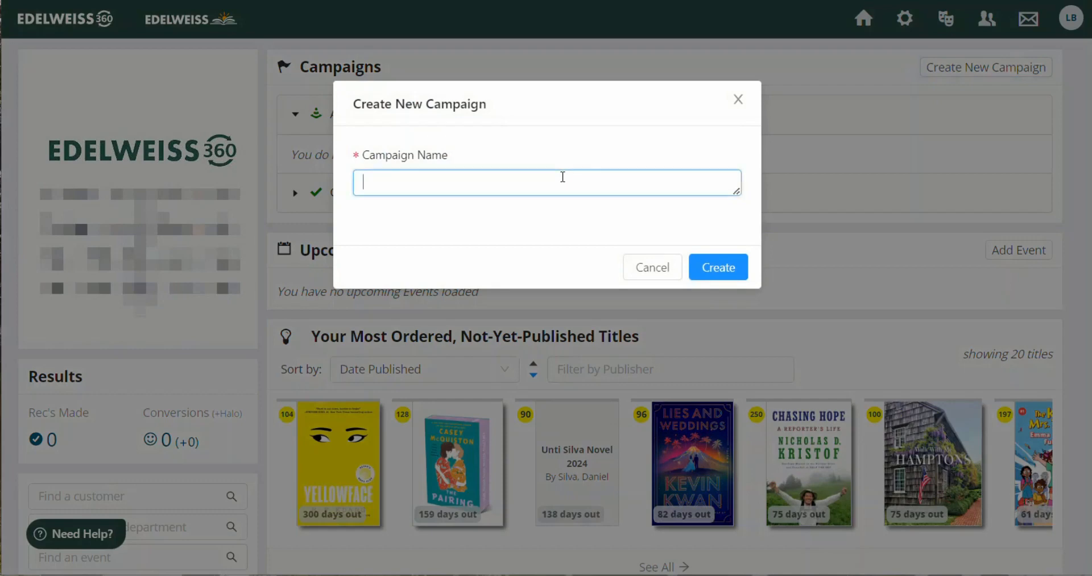
type("New Cookbooks")
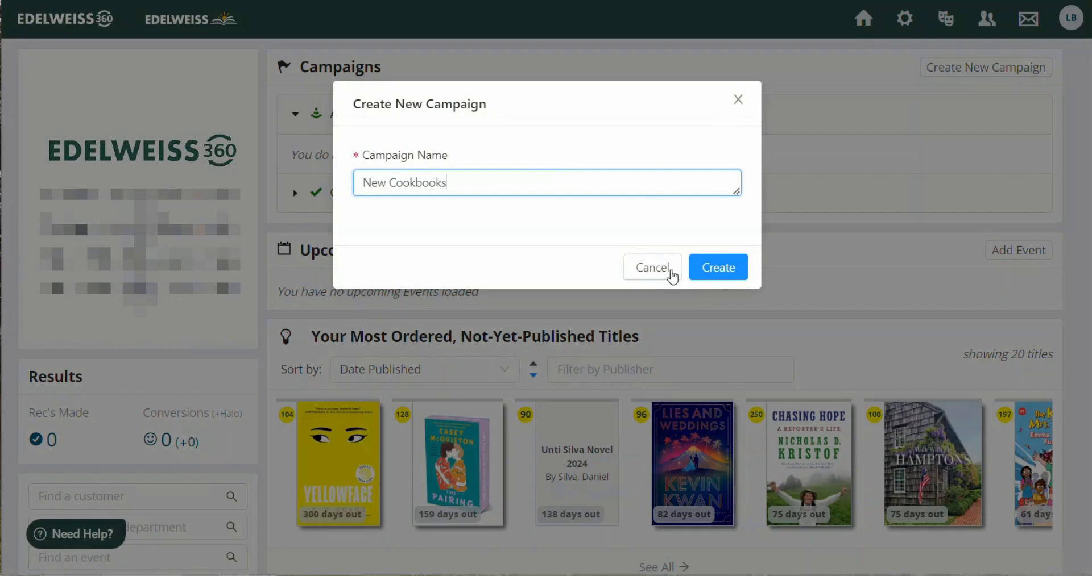
left_click(707, 273)
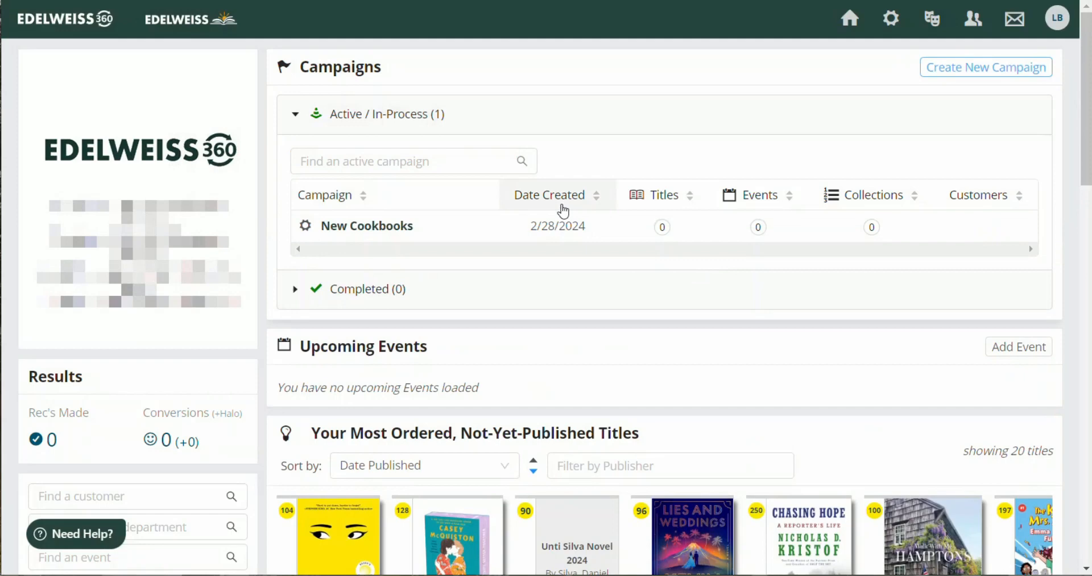
left_click(362, 226)
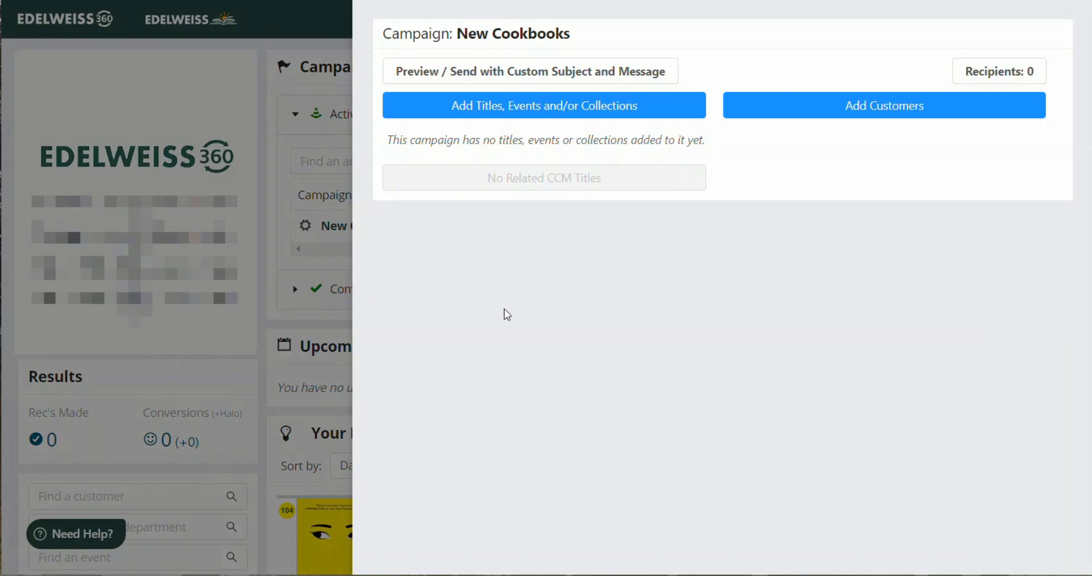
left_click(497, 114)
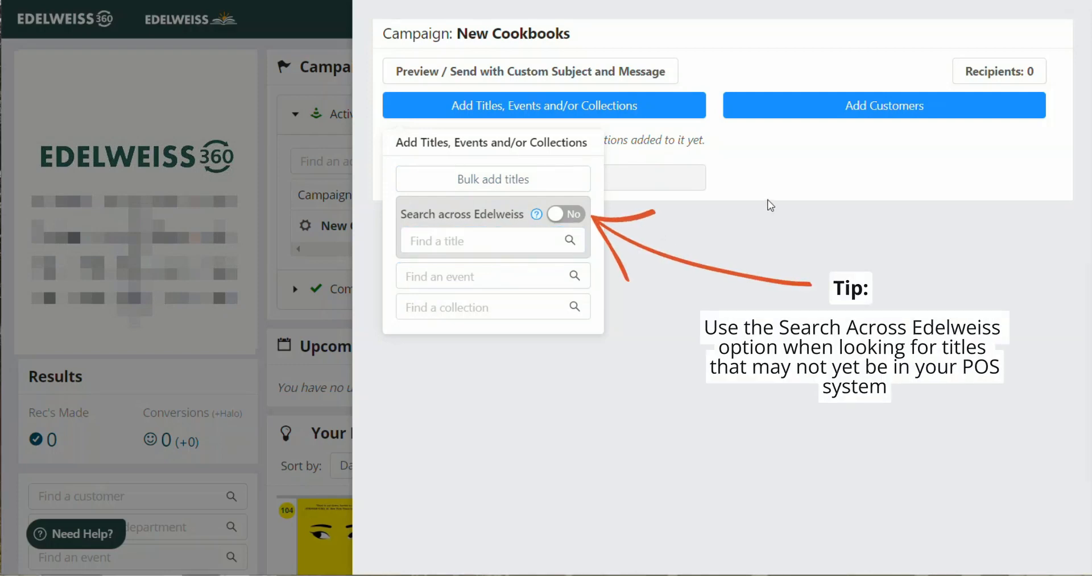
left_click(485, 235)
key("ctrl+v")
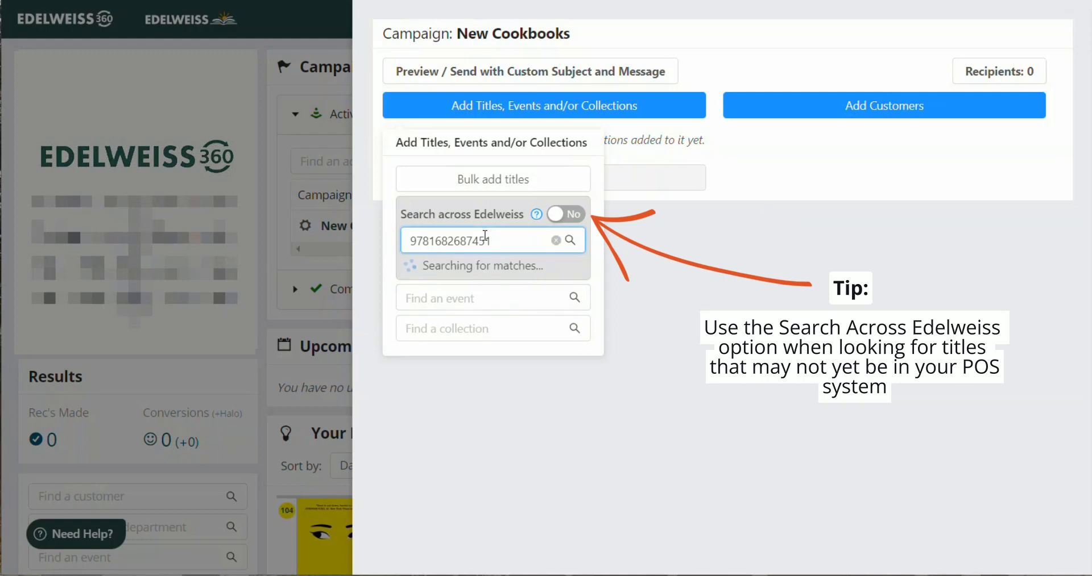
left_click(475, 358)
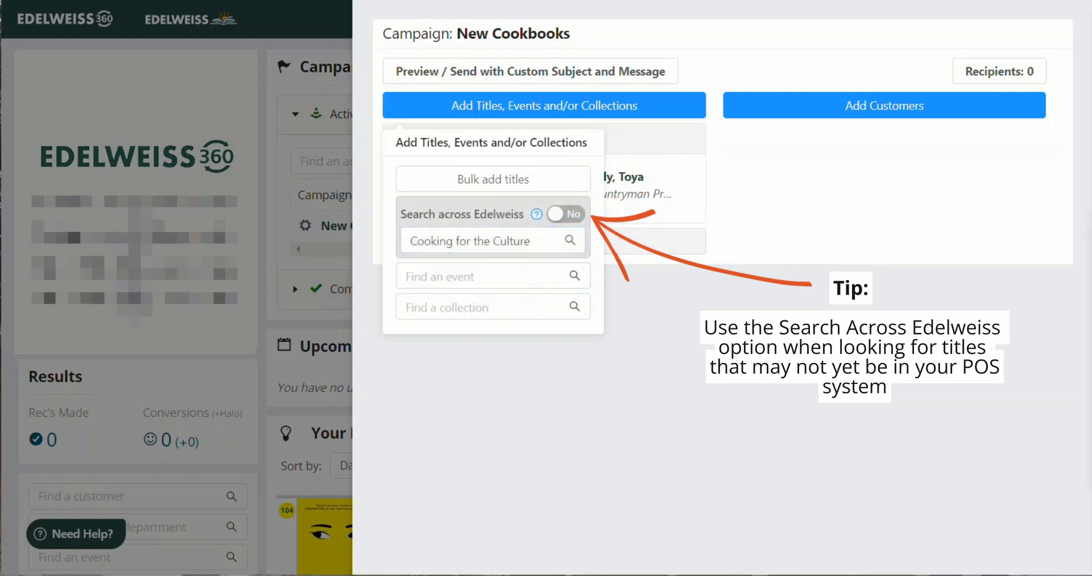
left_click(509, 238)
key("ctrl+v")
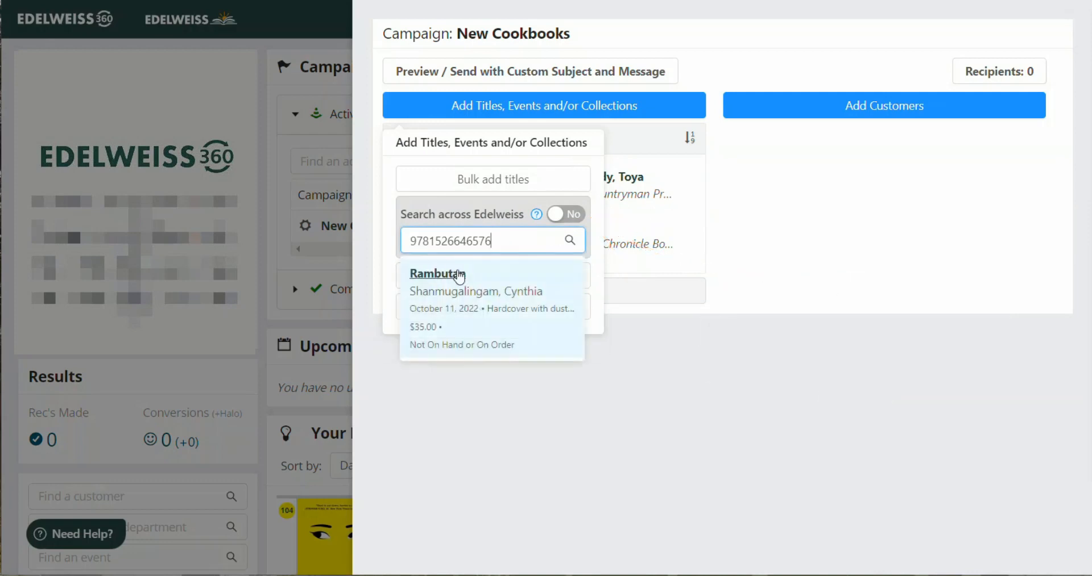
left_click(459, 277)
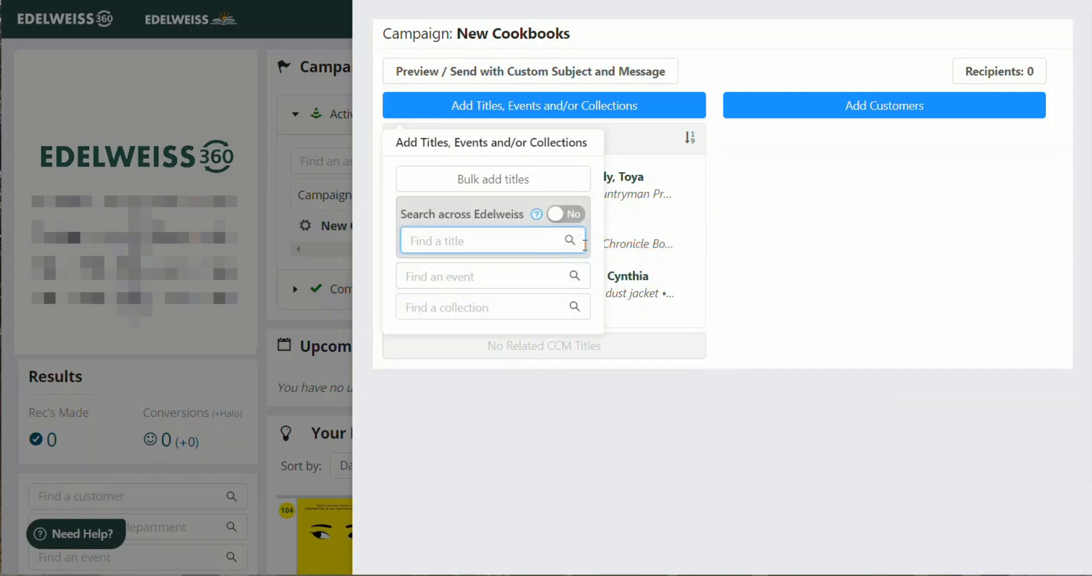
key("ctrl+v")
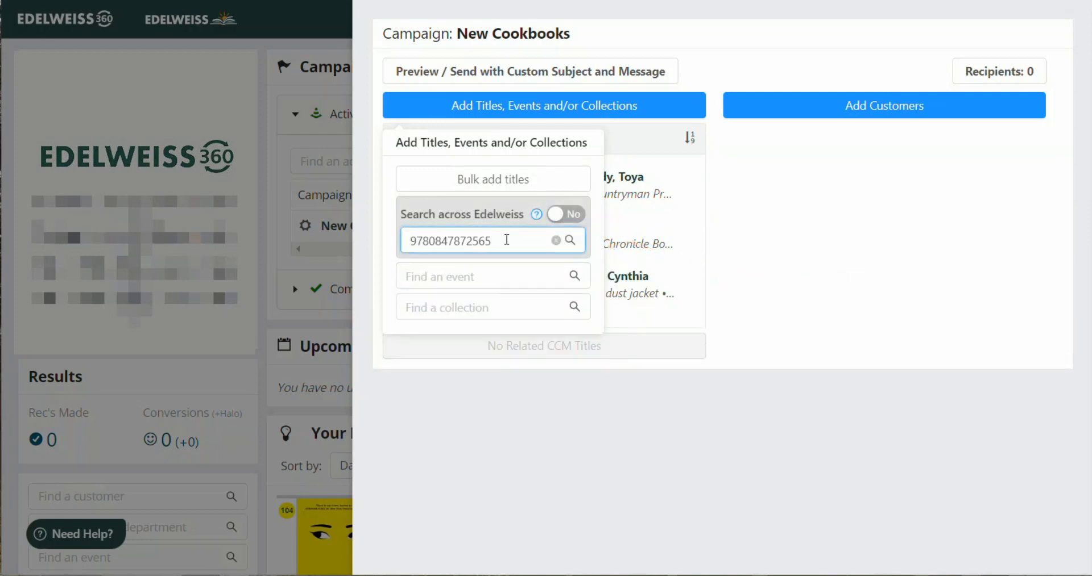
left_click(441, 279)
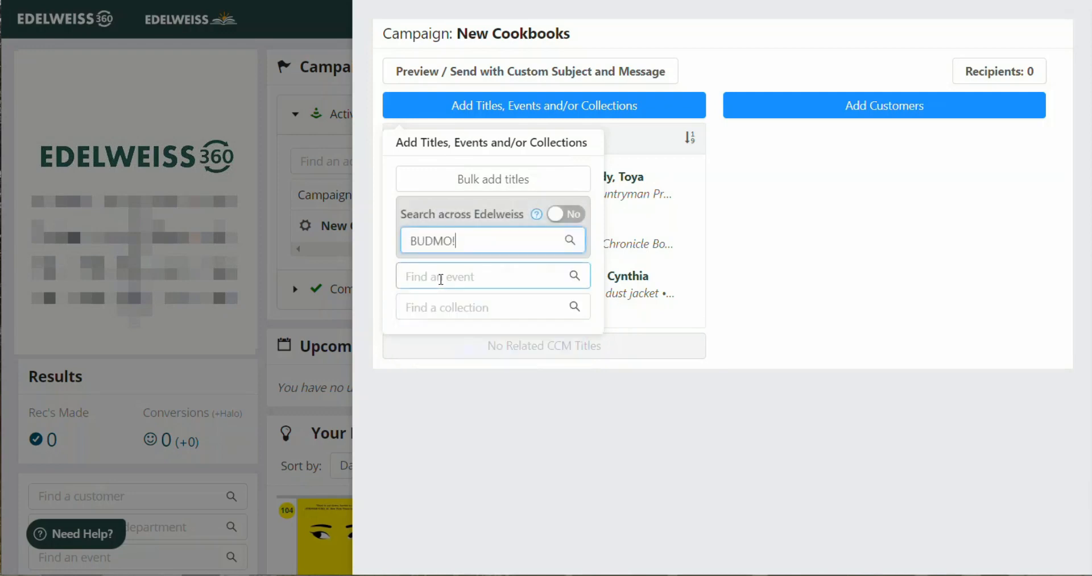
left_click(758, 489)
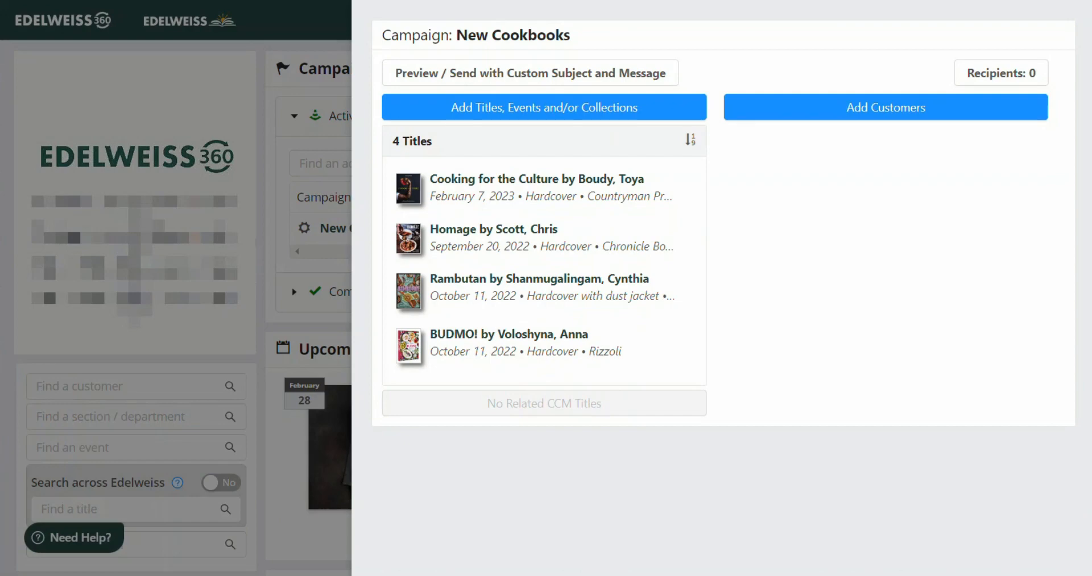
- Find the event Learn to Make Sourdough by searching for "learn to" and add it to the campaign
mouse_move(646, 240)
left_click(511, 108)
left_click(494, 279)
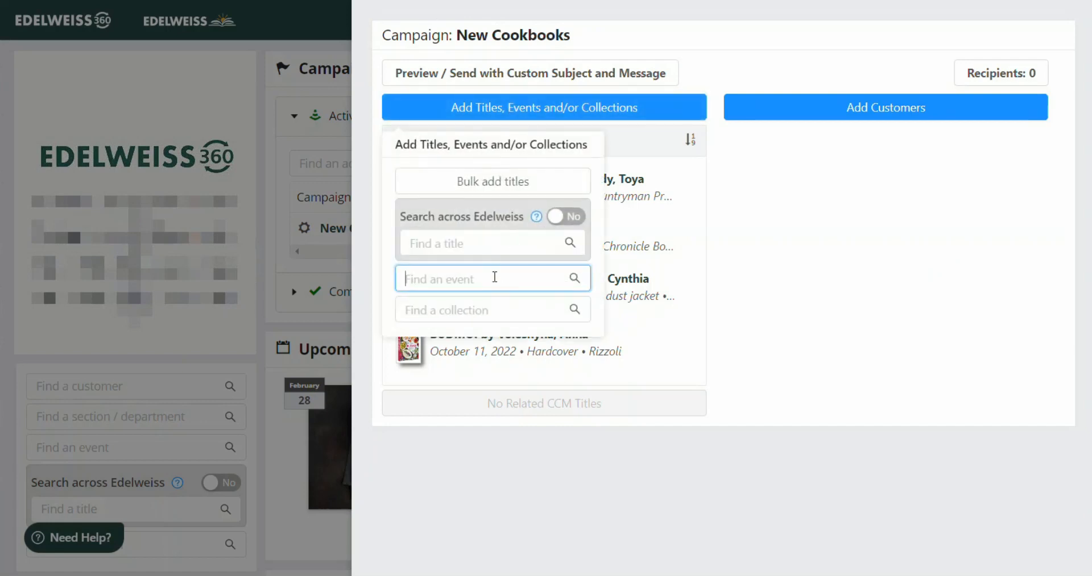
type("learn to")
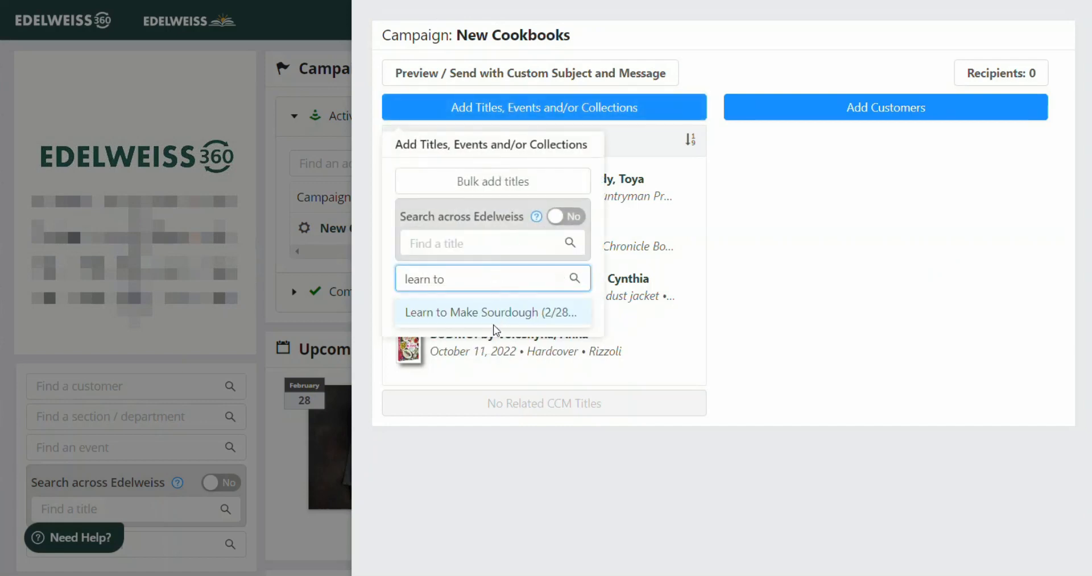
left_click(489, 316)
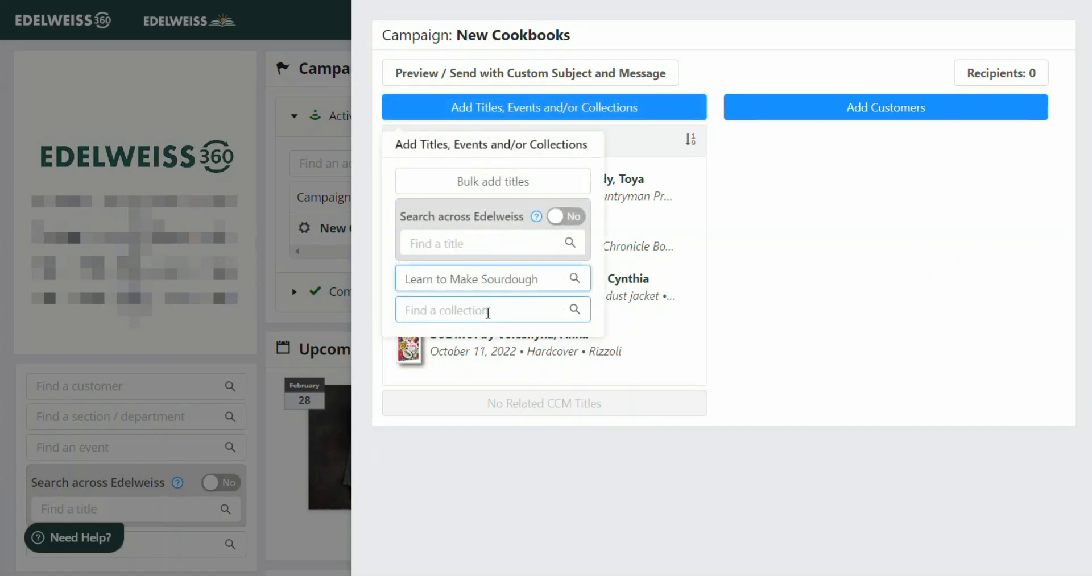
left_click(847, 312)
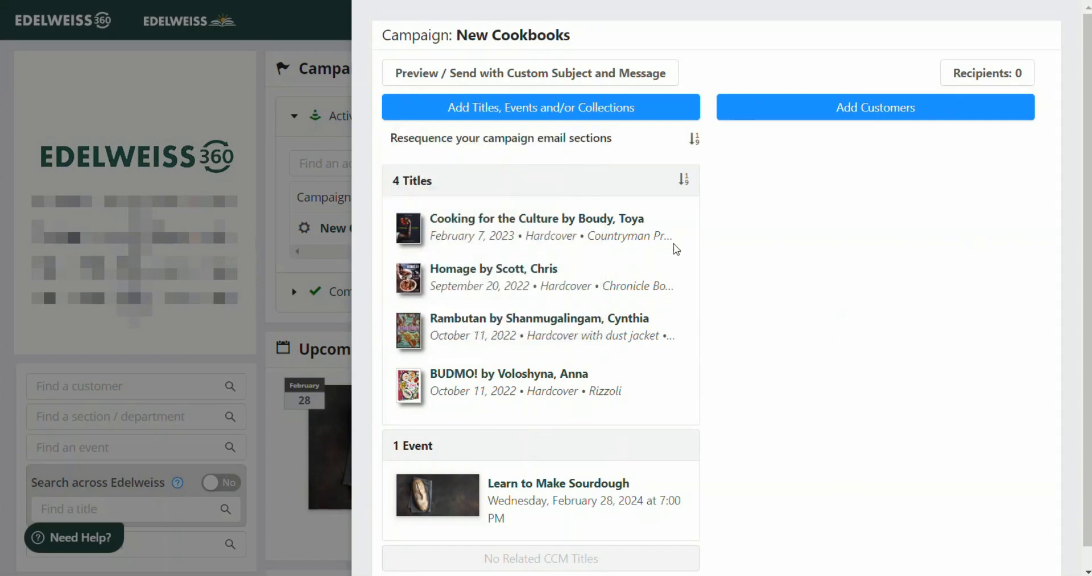
- Open the campaign's email preview and look through its recommended titles and event sections
left_click(428, 79)
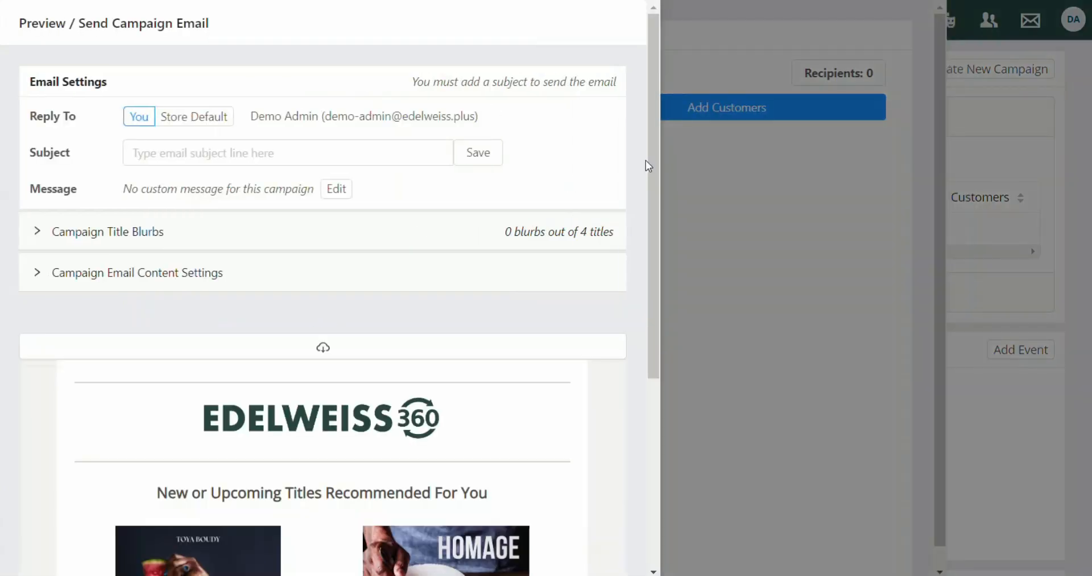
left_click_drag(650, 142, 625, 345)
scroll(626, 346, "down", 7)
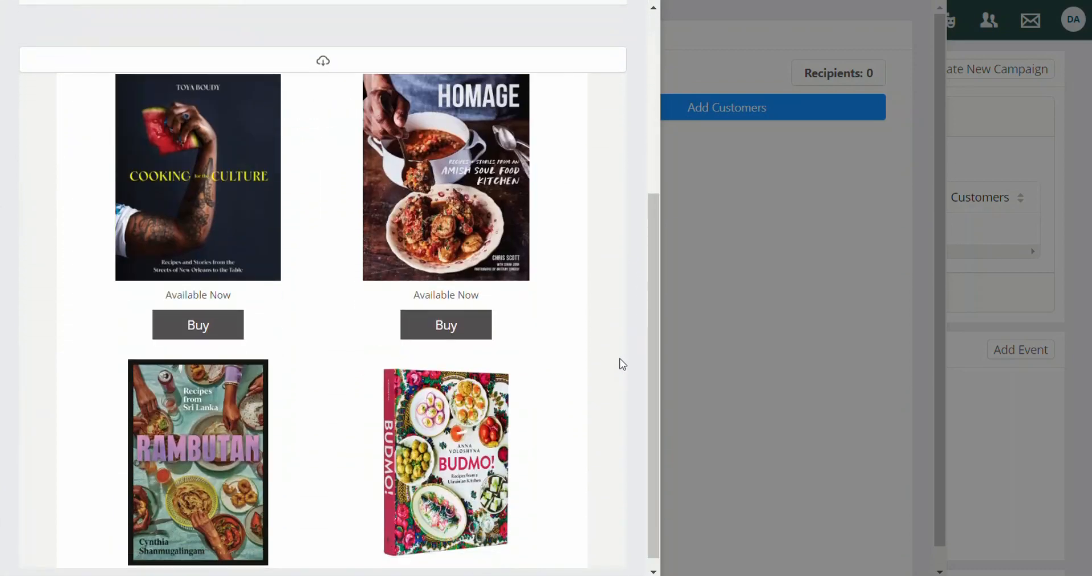
scroll(623, 363, "down", 7)
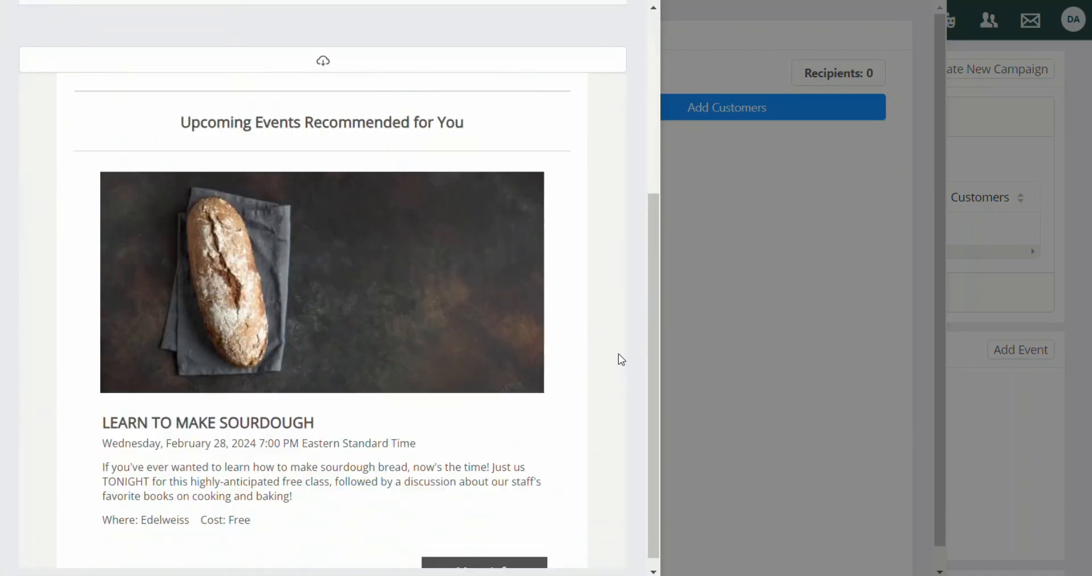
scroll(620, 358, "up", 14)
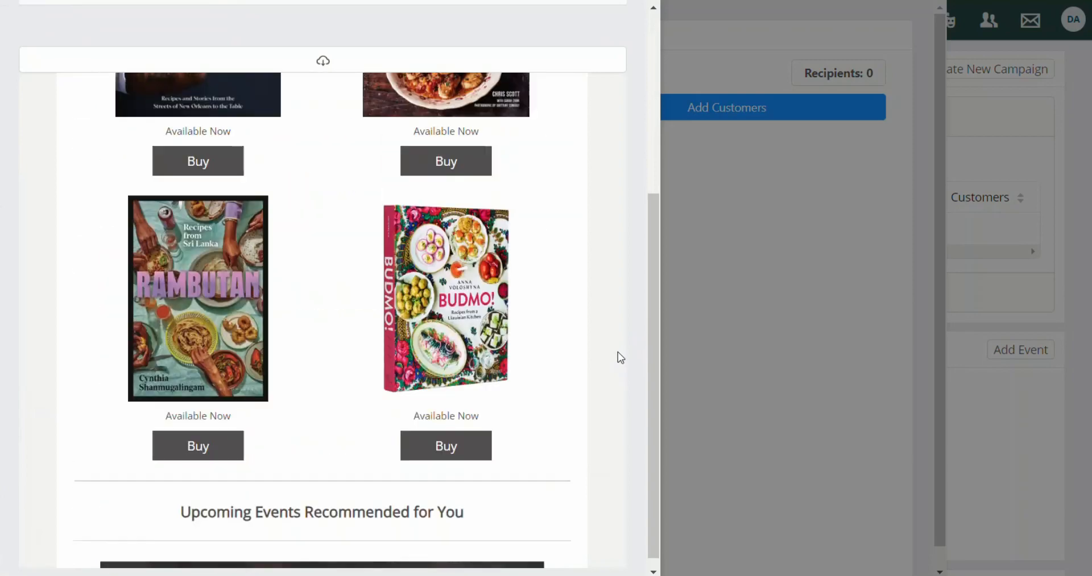
scroll(618, 350, "up", 5)
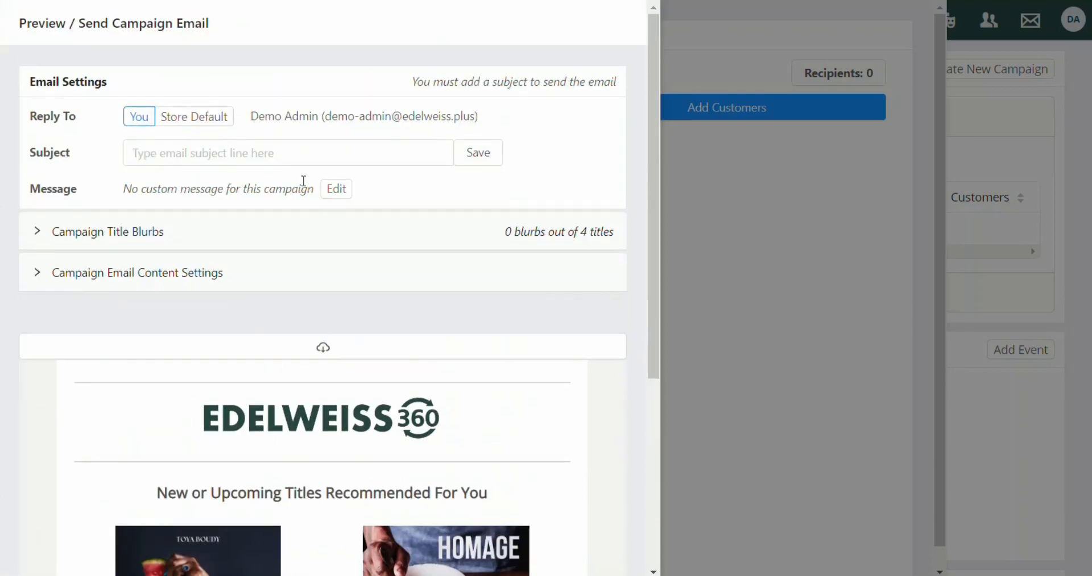
- Set the campaign email subject to "New Cookbooks this Month" and save it
left_click(286, 156)
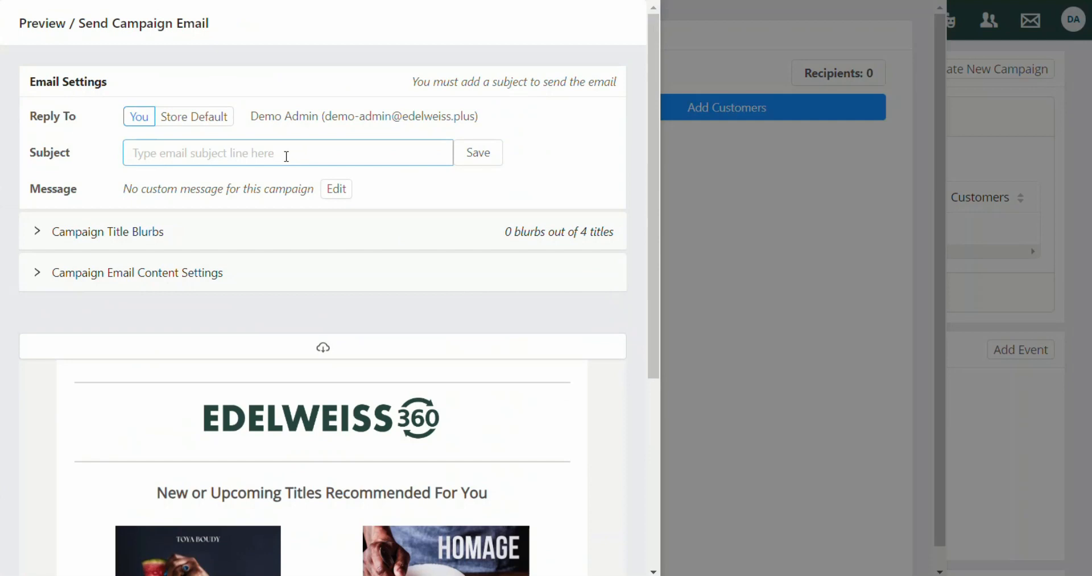
type("New Cookbooks ")
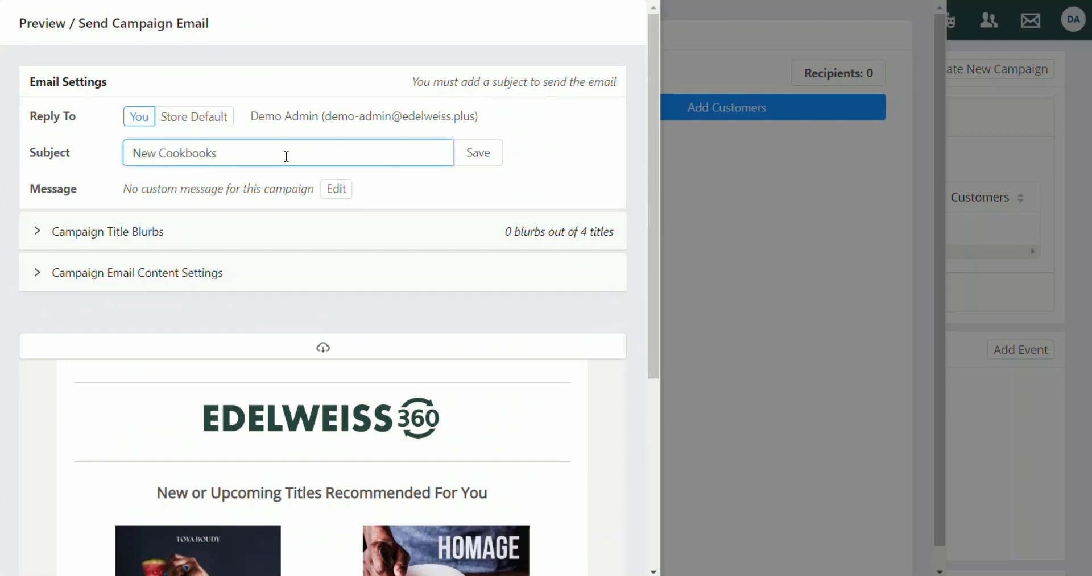
type("this Month")
left_click(476, 157)
- Save the custom campaign message "Dear Readers, Check out a few of our favorite cookbooks and don't forget to RSVP to the event below! -Indie Bookstore"
scroll(397, 236, "down", 2)
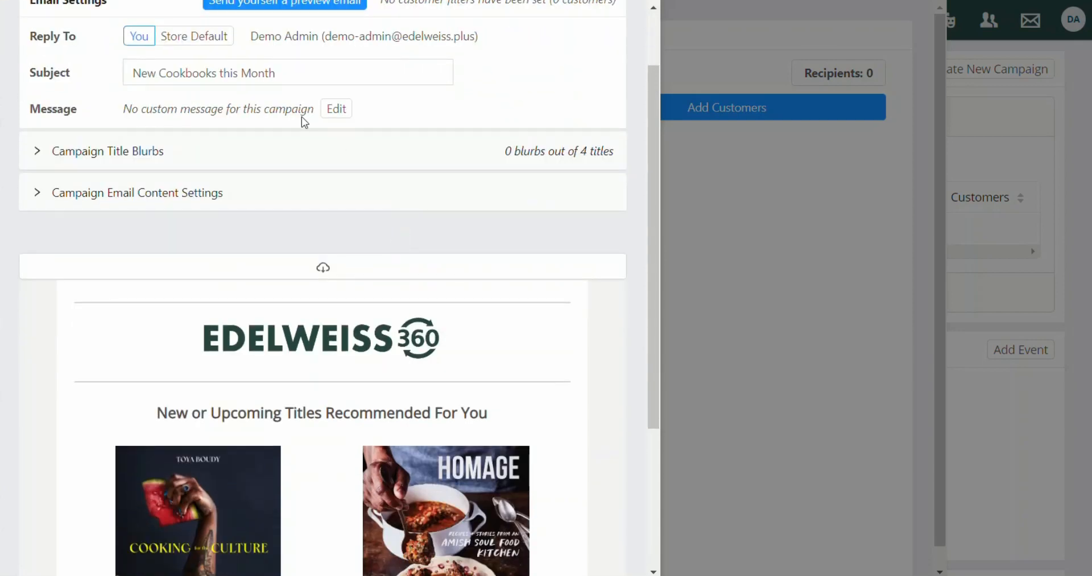
left_click(336, 109)
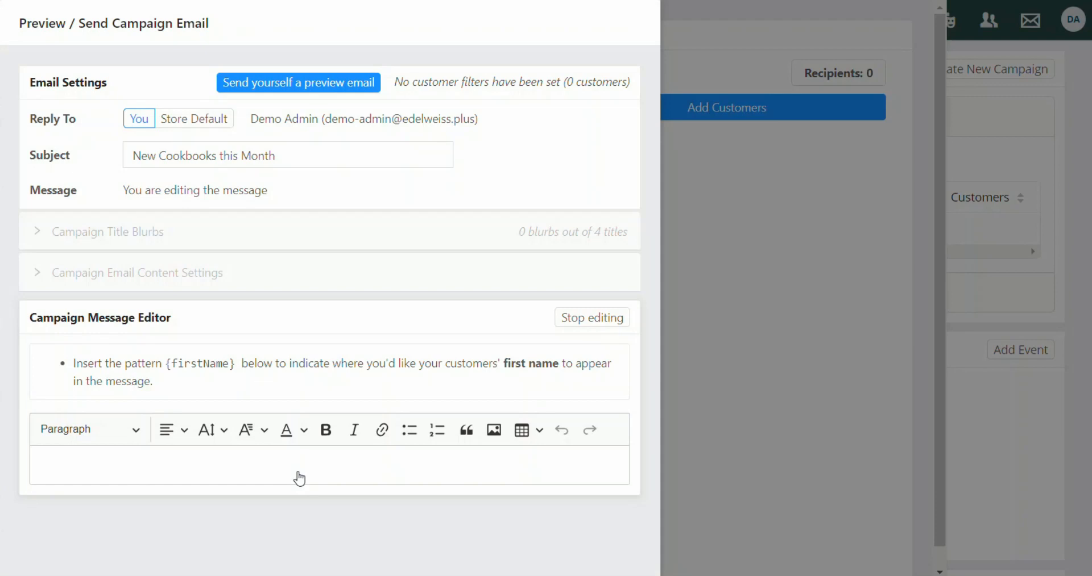
left_click(300, 455)
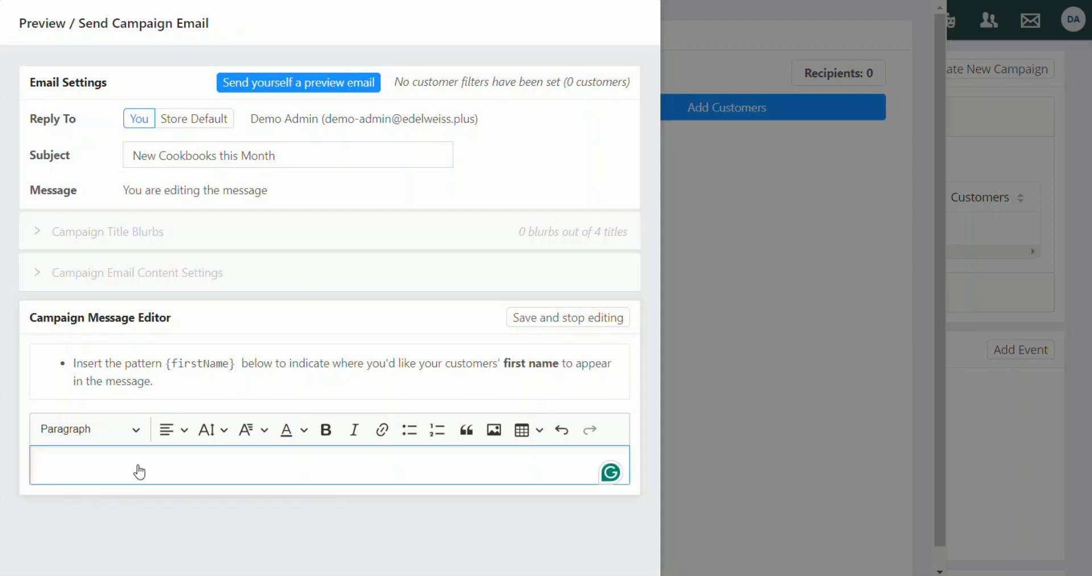
type("Dear Readers, Check out a few of our favorite cookbooks and don't forget to RSVP to the event below! -Indie Bookstore")
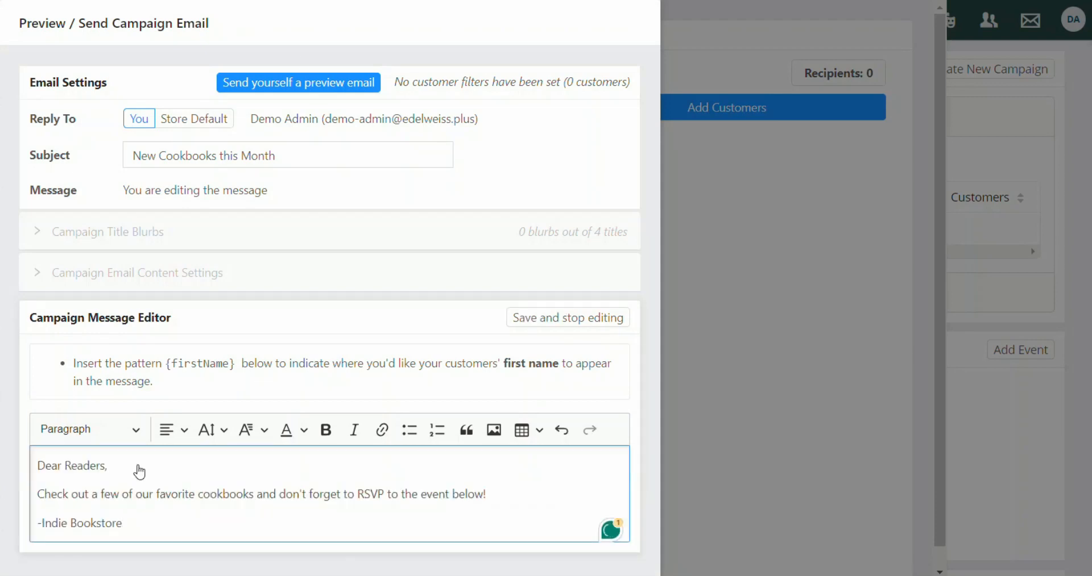
left_click(548, 319)
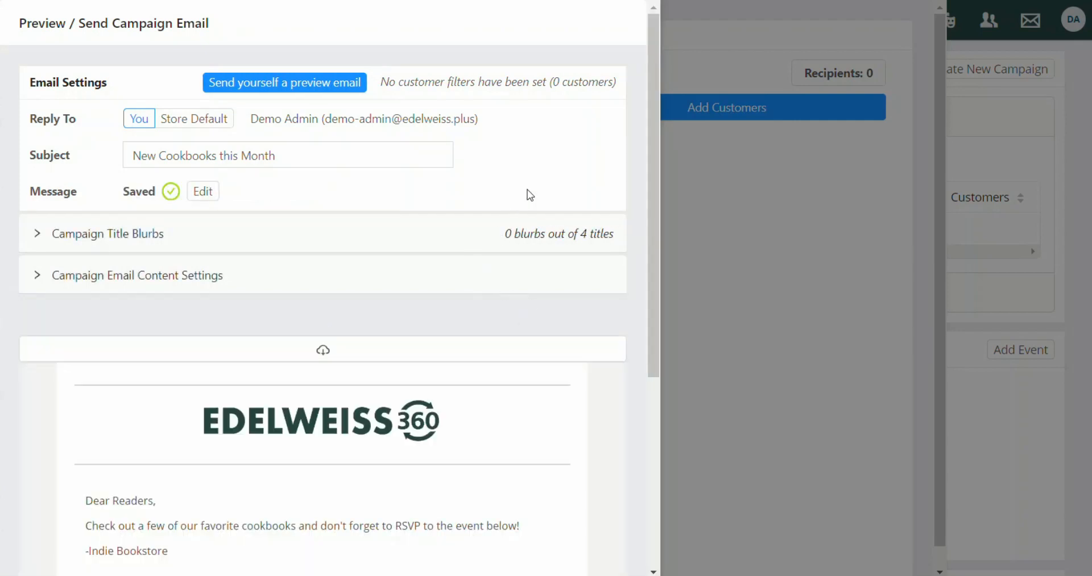
- Choose a custom blurb for the title Rambutan and autofill it with the title summary
left_click_drag(653, 206, 626, 327)
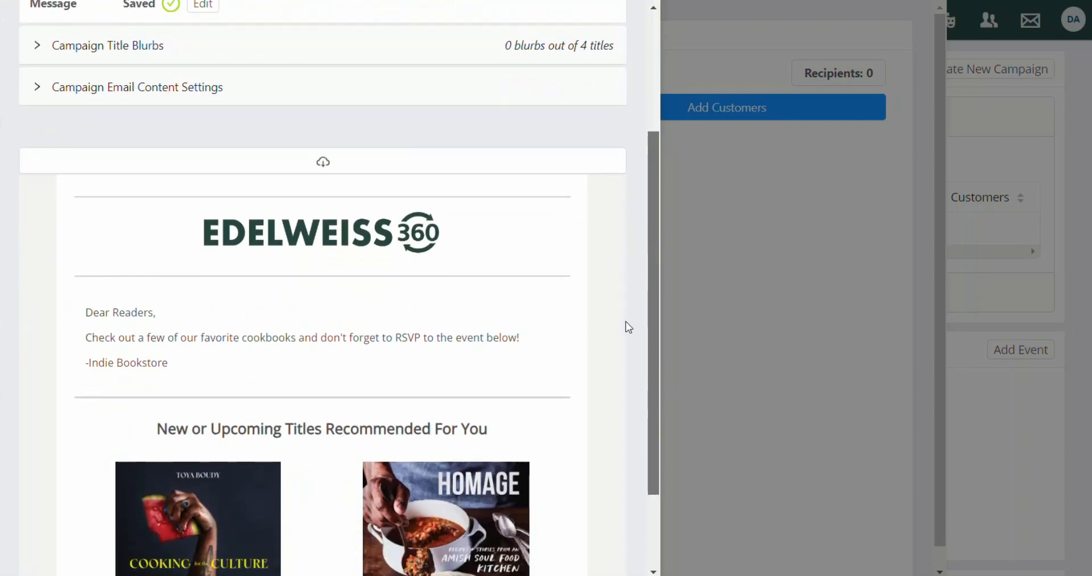
scroll(626, 322, "up", 4)
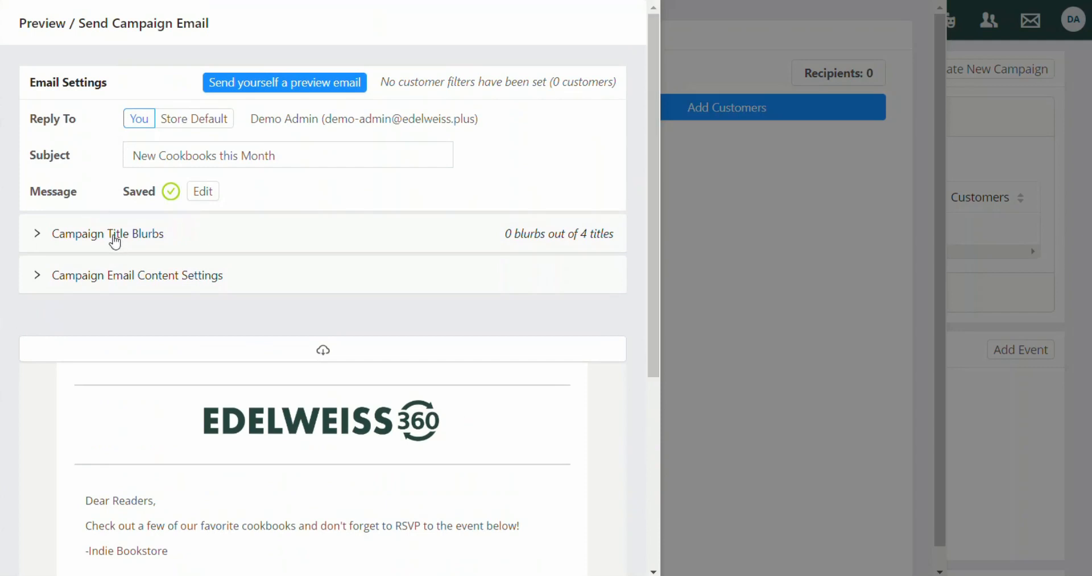
left_click(115, 242)
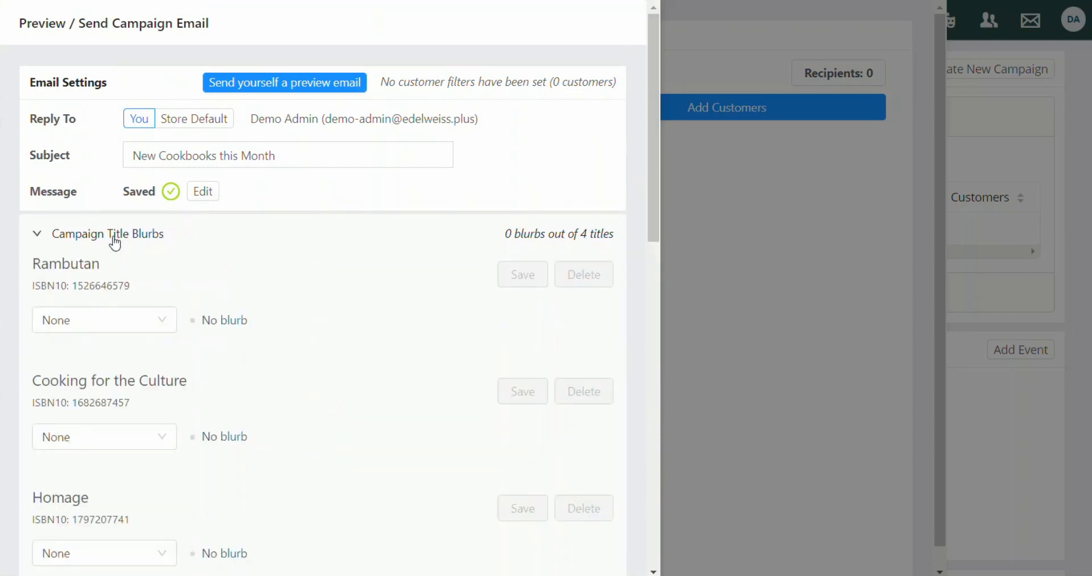
left_click(130, 322)
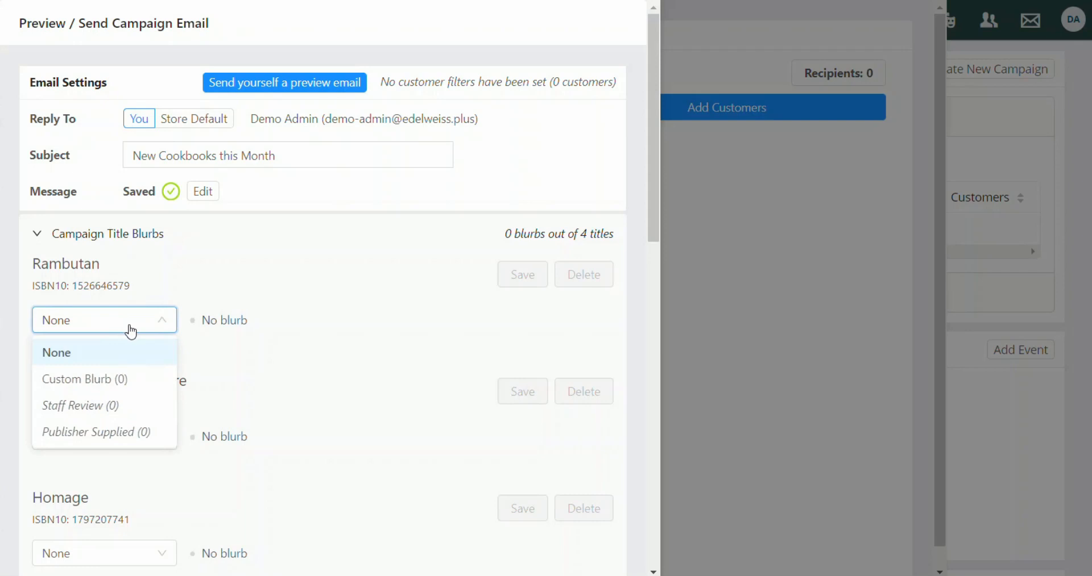
left_click(122, 379)
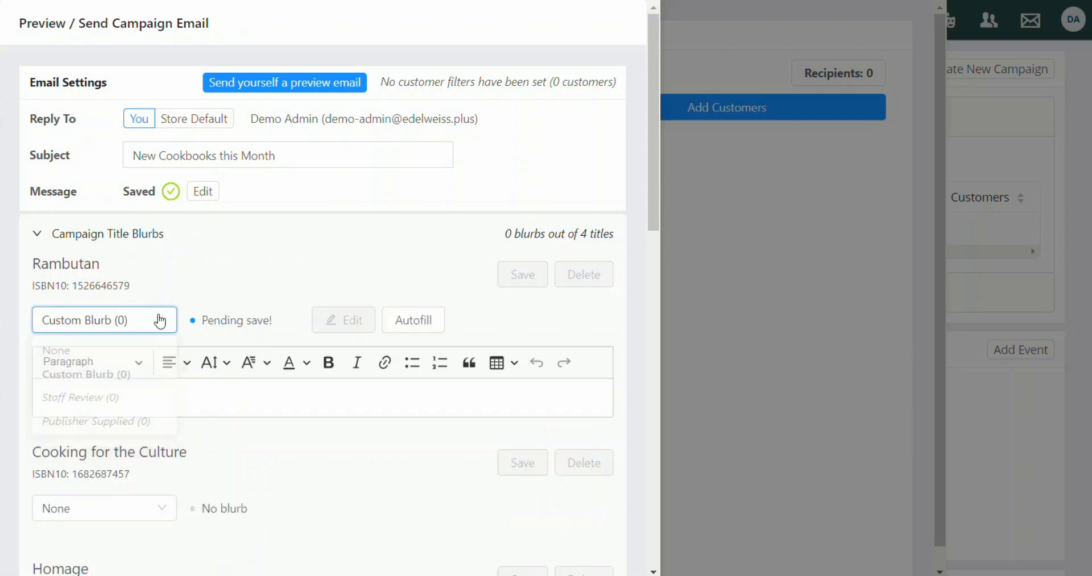
left_click(431, 324)
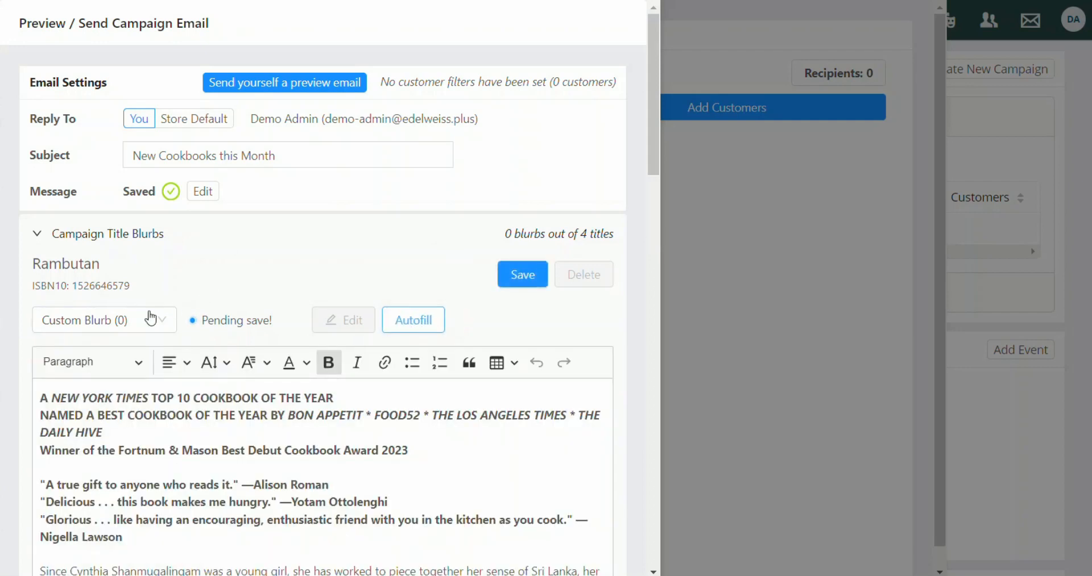
- Trim the Rambutan blurb to only the paragraph starting "In more than 80 recipes" and save it
left_click(122, 328)
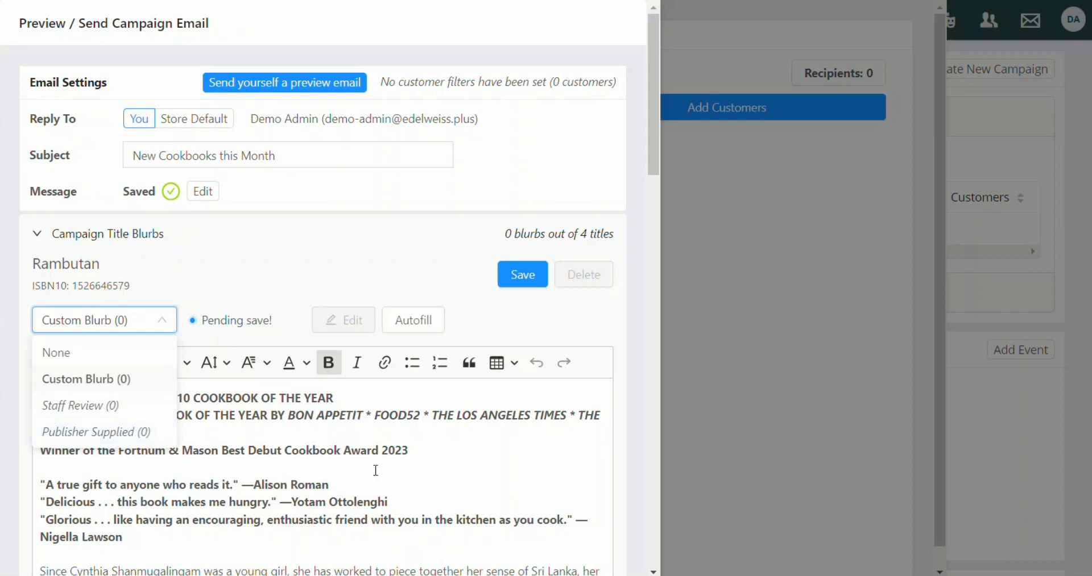
left_click(465, 451)
scroll(449, 398, "down", 3)
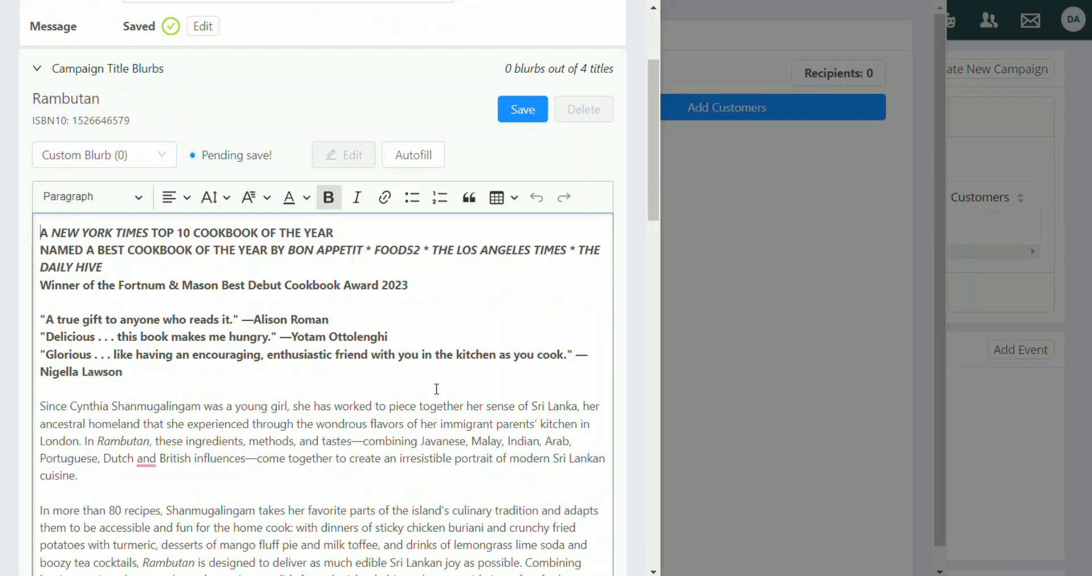
scroll(428, 419, "down", 2)
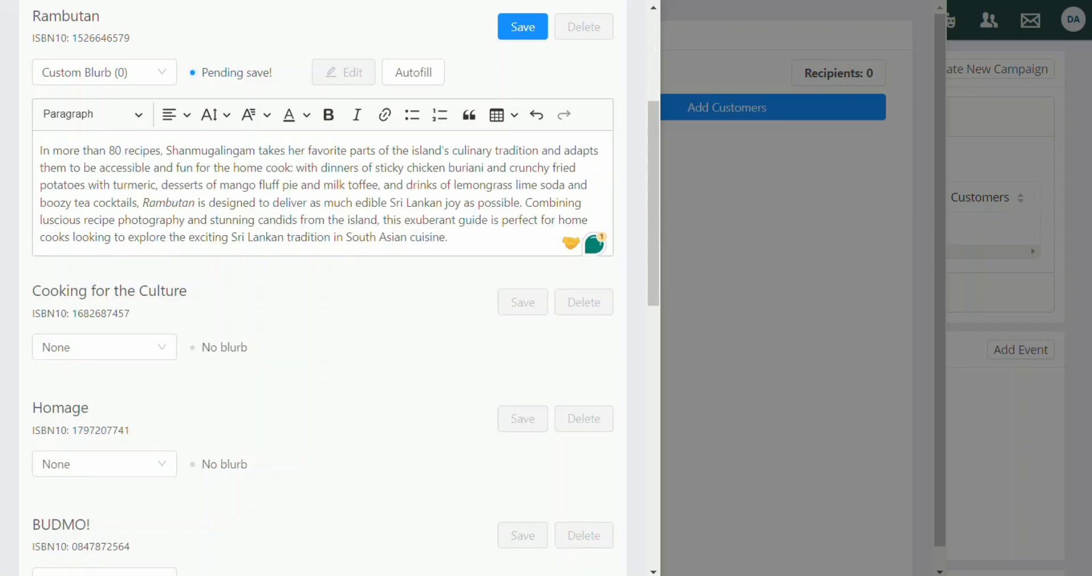
left_click(519, 26)
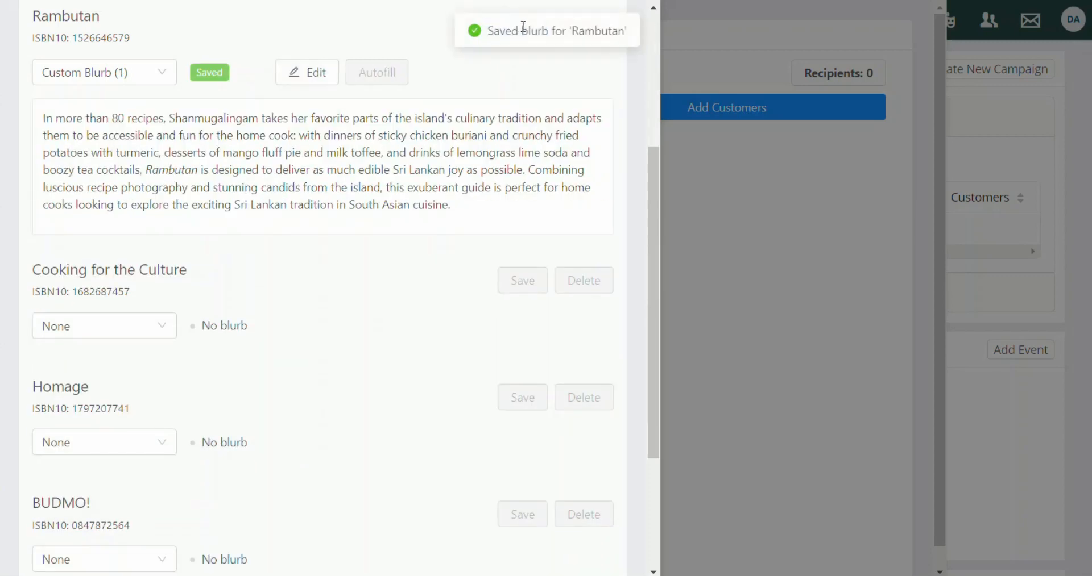
- Choose a custom blurb for Cooking for the Culture and autofill it with the title summary
scroll(230, 156, "down", 2)
left_click(154, 247)
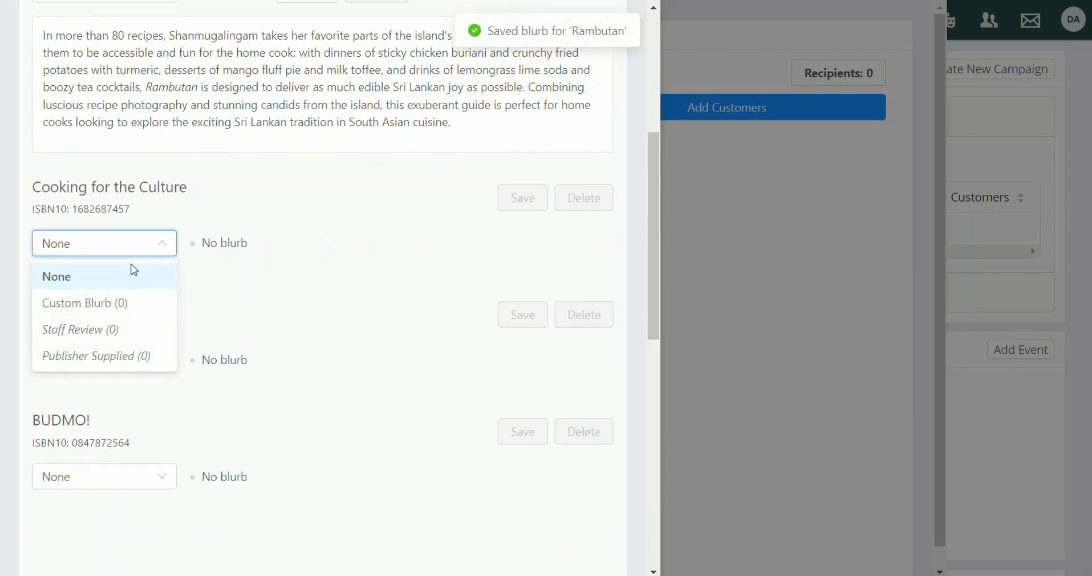
left_click(105, 310)
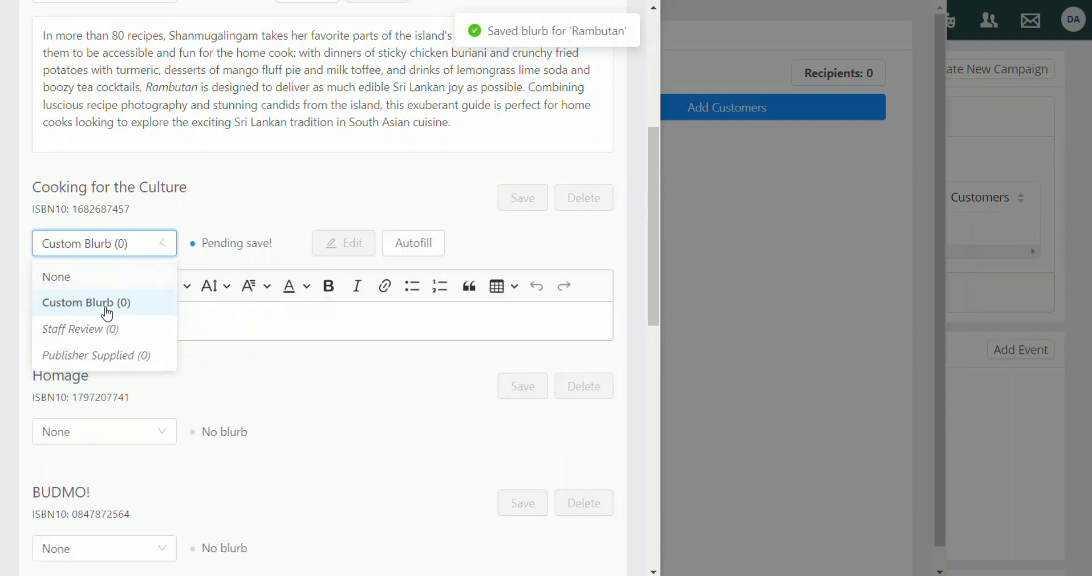
left_click(432, 251)
- Cut the Cooking for the Culture blurb down to the closing author paragraph, remove the bold from the author's name, and save it
scroll(216, 344, "down", 2)
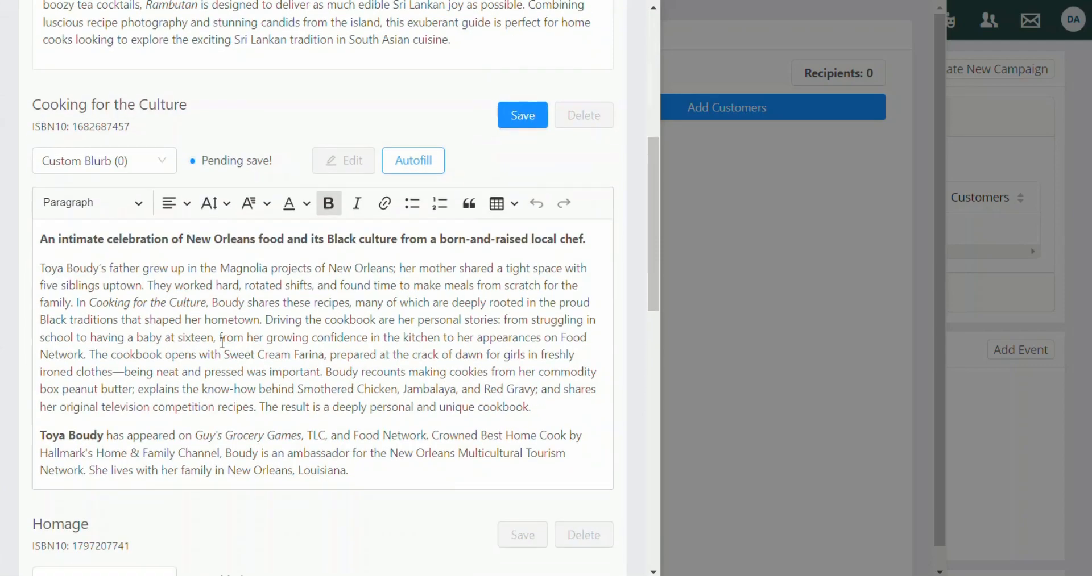
left_click_drag(39, 251, 532, 407)
key("BackSpace")
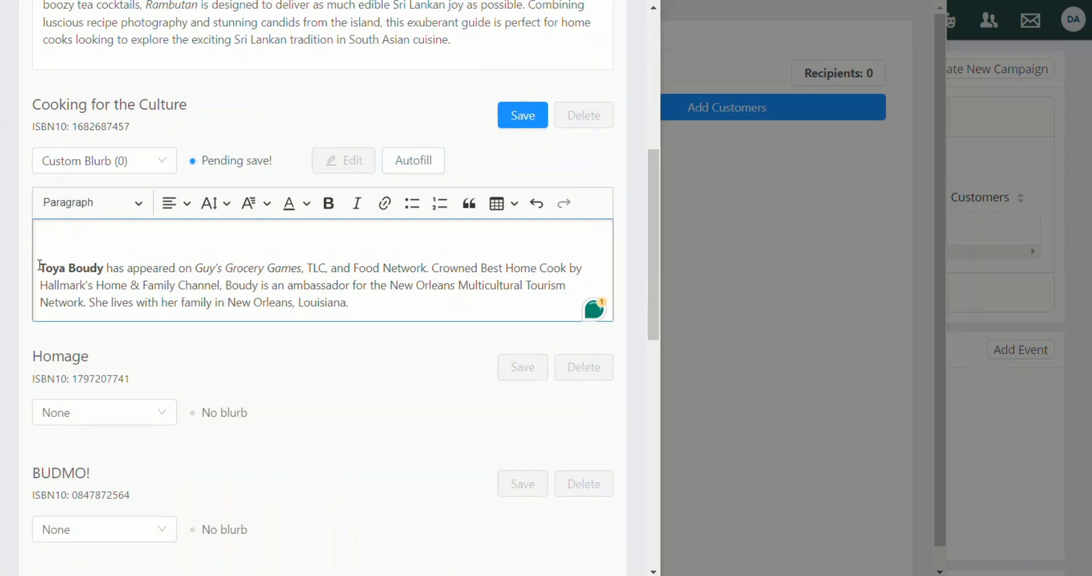
left_click_drag(40, 268, 108, 269)
key("ctrl+b")
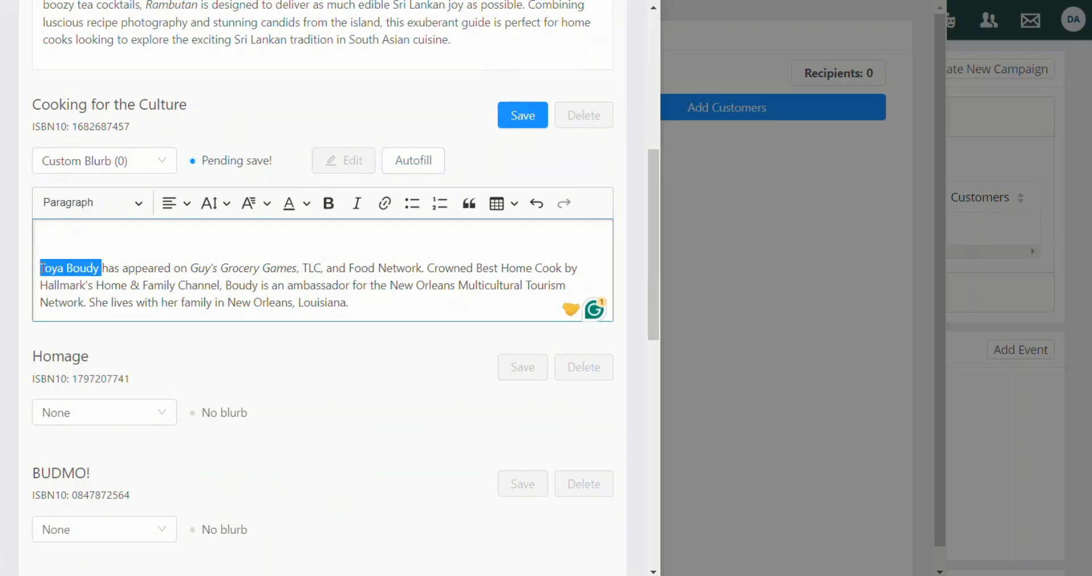
left_click(40, 268)
key("BackSpace")
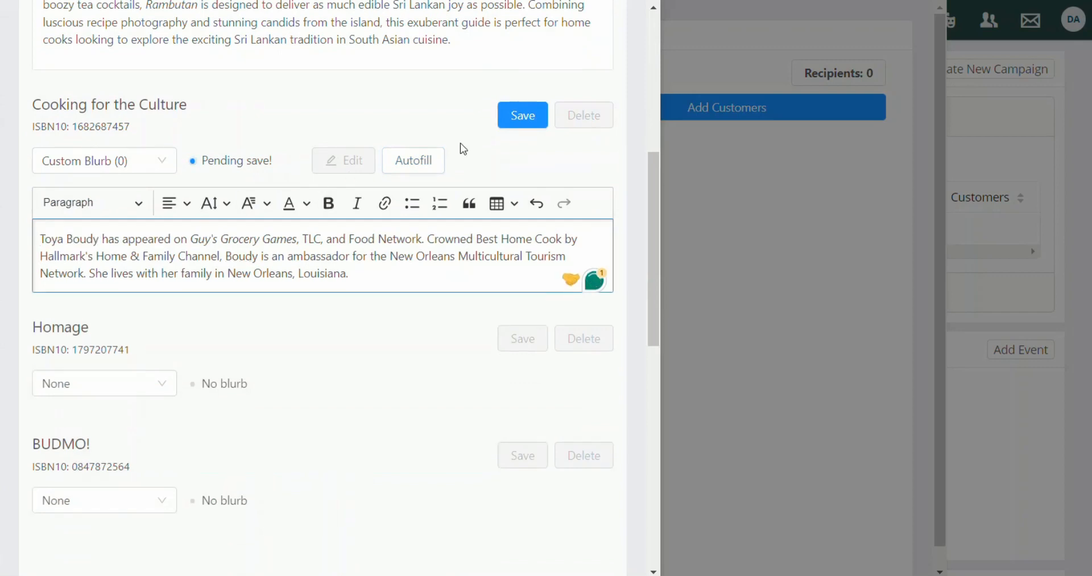
left_click(528, 118)
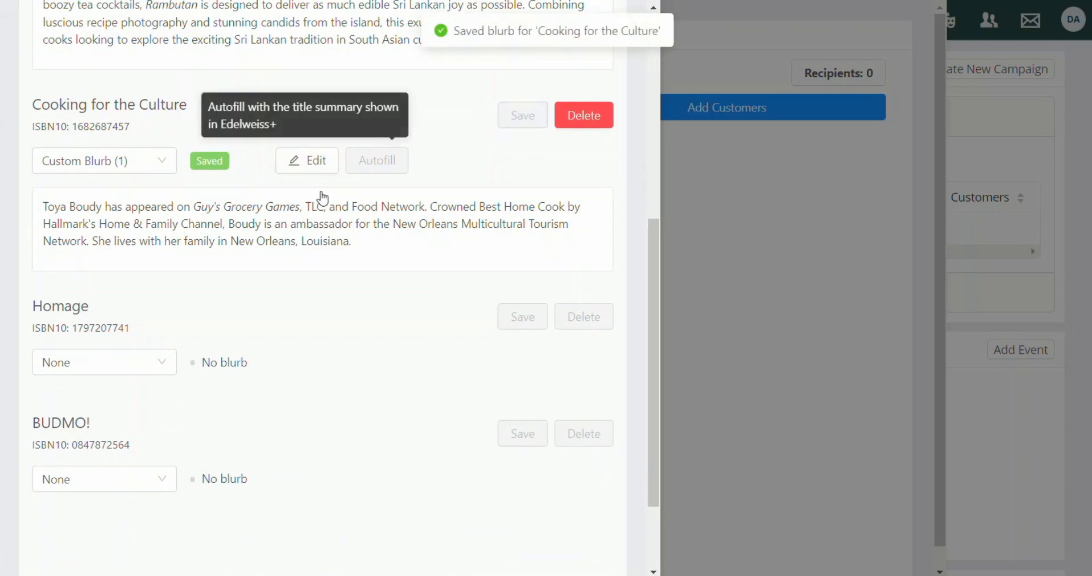
- Collapse the title blurbs and examine how the saved blurbs appear in the email preview's recommended titles
scroll(398, 207, "up", 3)
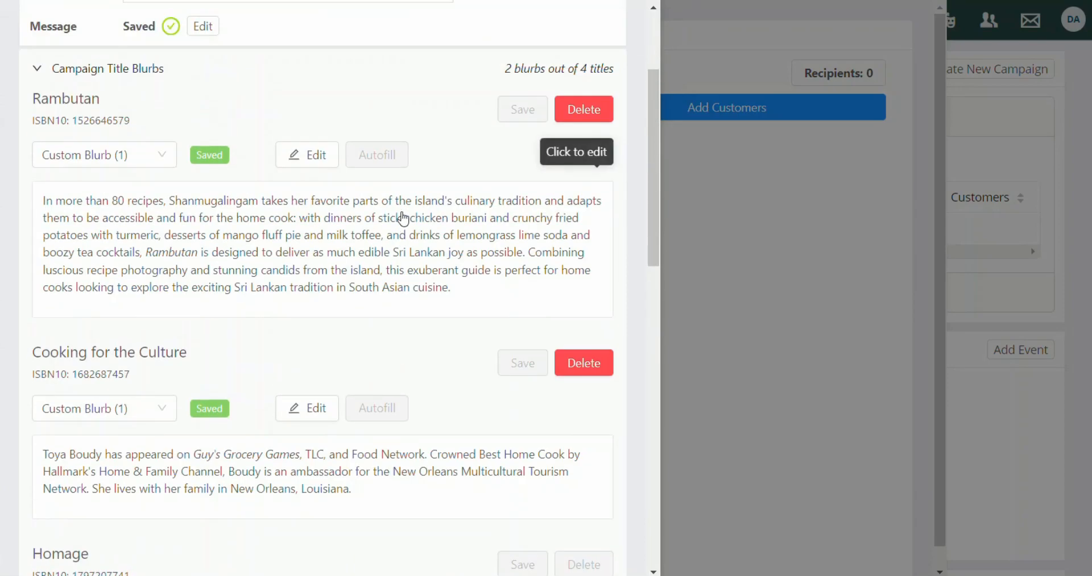
left_click(64, 76)
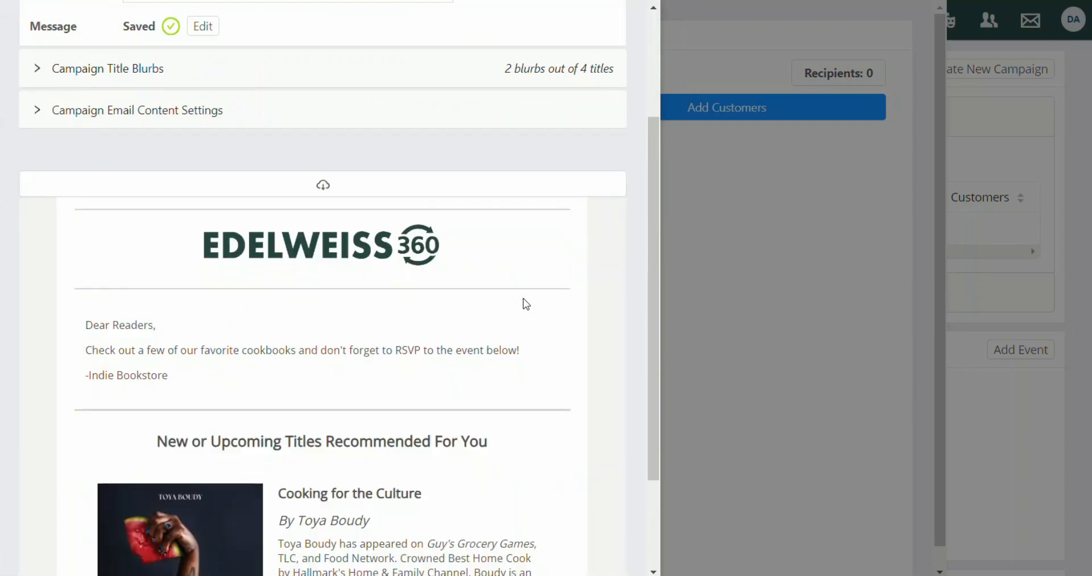
scroll(526, 303, "down", 2)
scroll(529, 302, "down", 2)
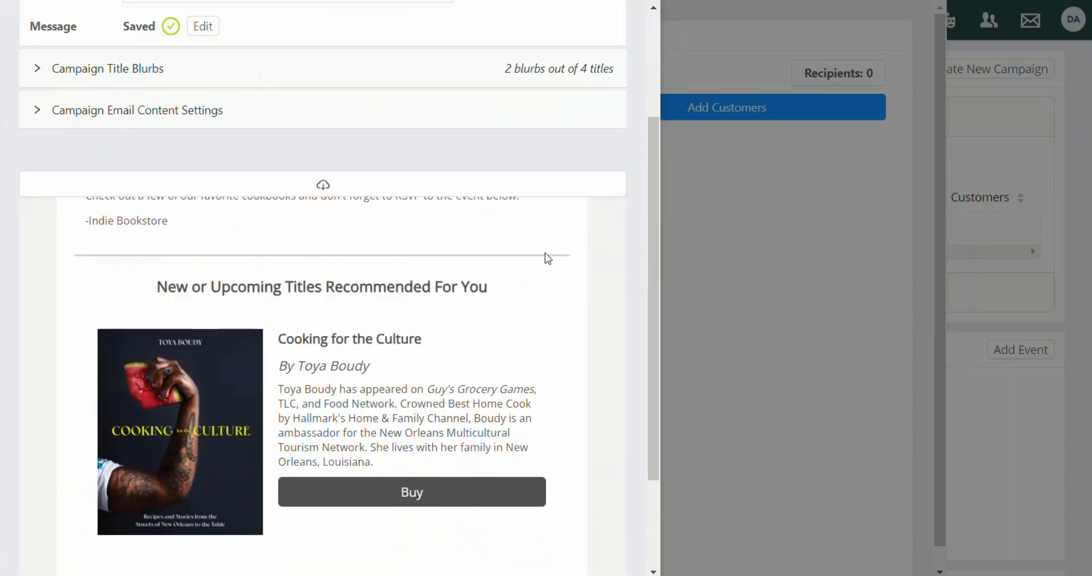
left_click_drag(654, 240, 656, 328)
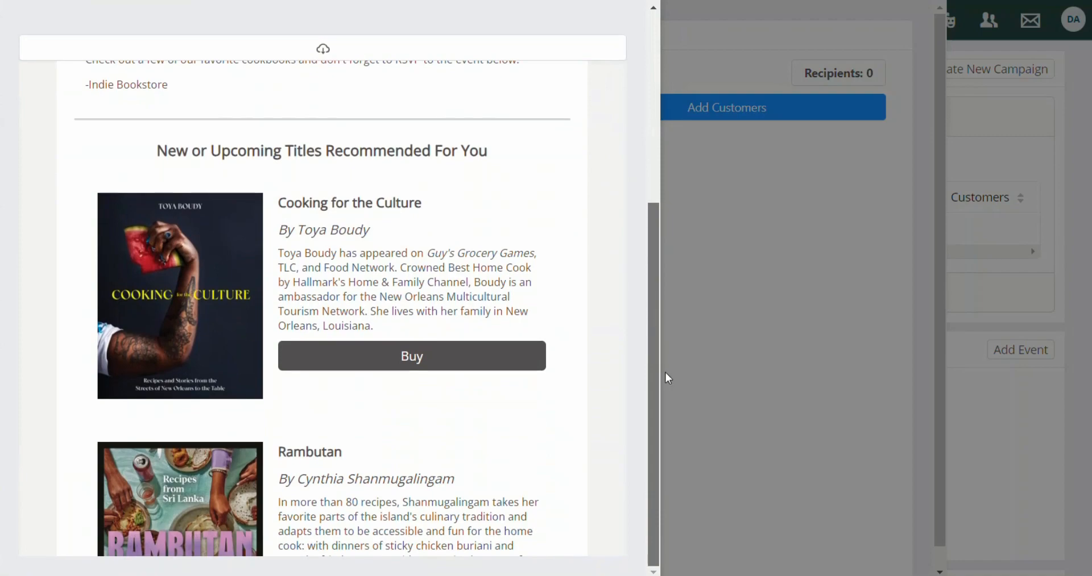
scroll(611, 330, "down", 2)
scroll(611, 332, "down", 4)
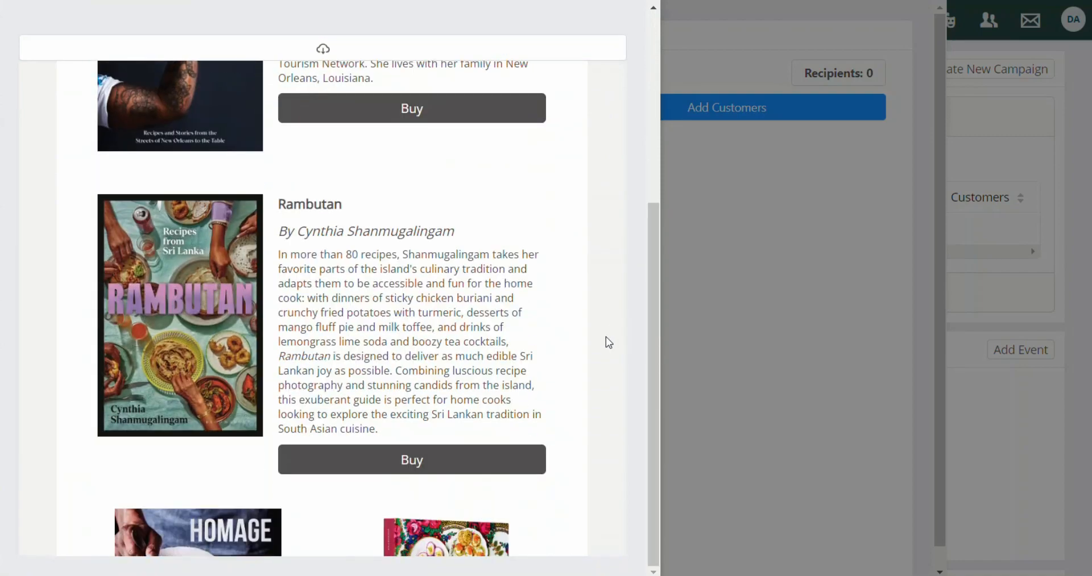
scroll(609, 342, "down", 8)
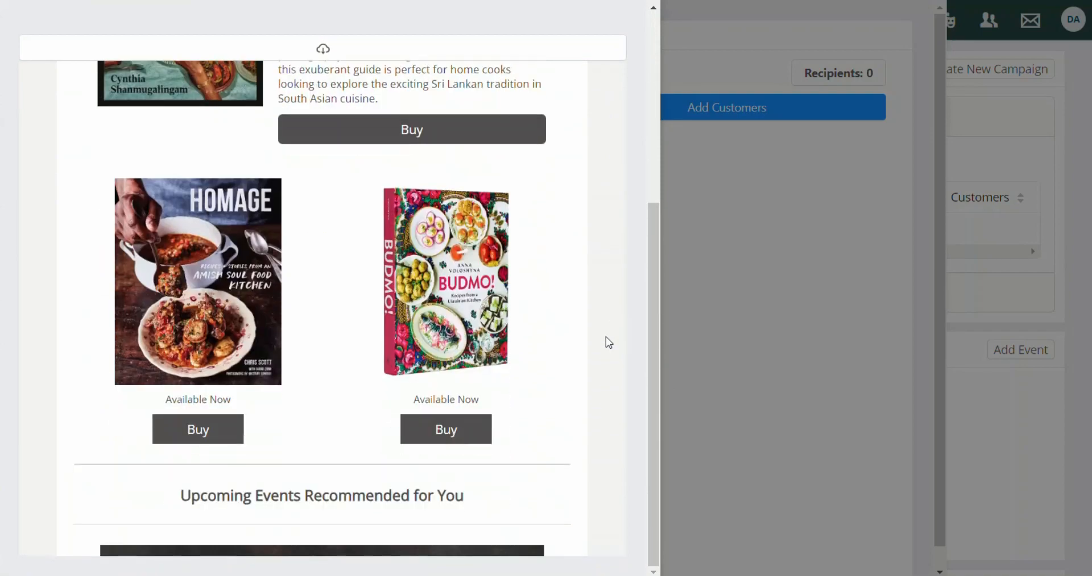
scroll(609, 342, "up", 2)
scroll(608, 342, "up", 14)
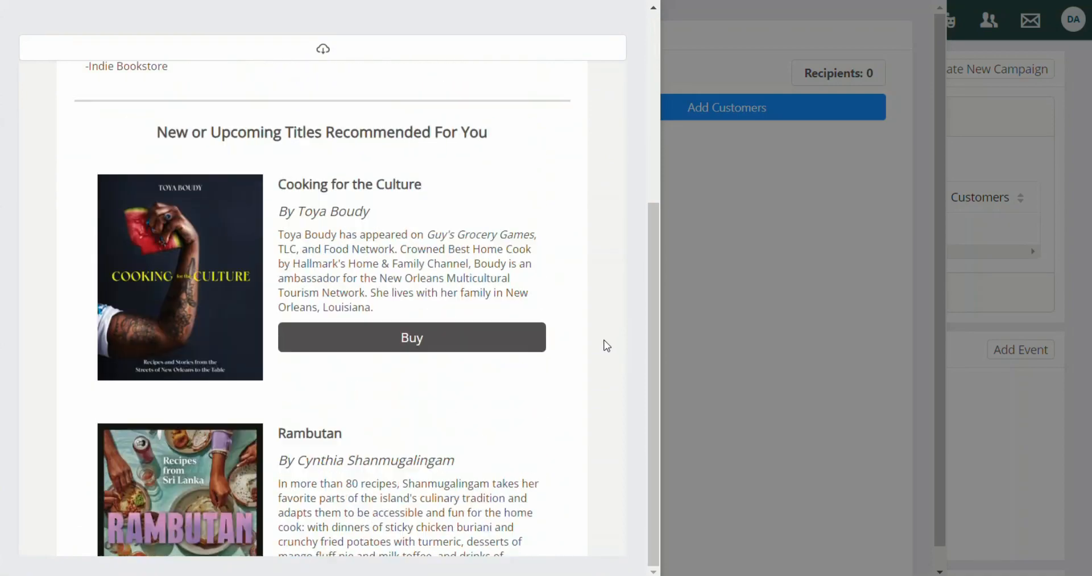
scroll(606, 349, "up", 2)
scroll(606, 348, "up", 4)
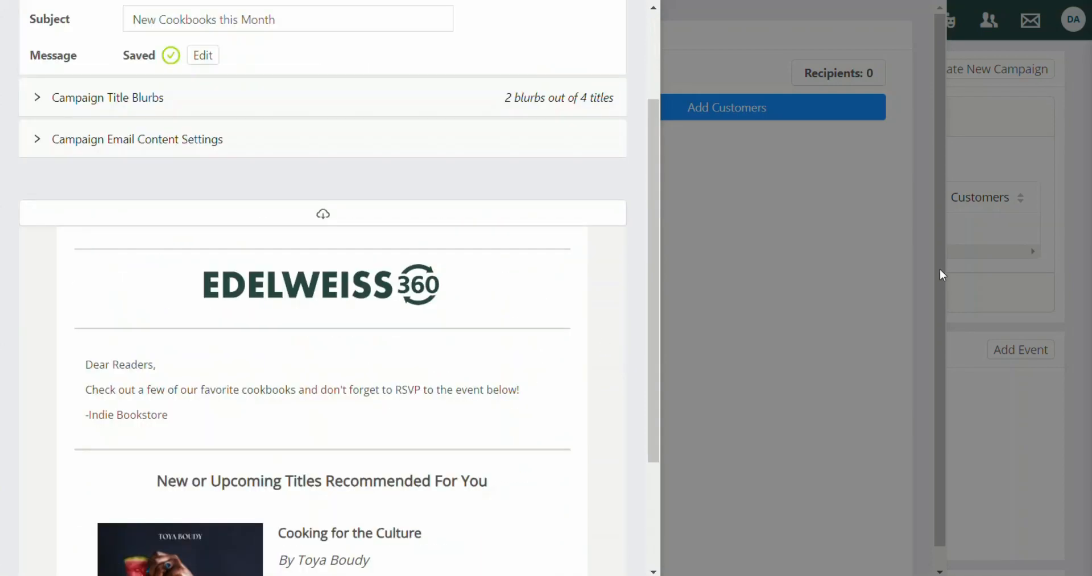
- In the campaign email content settings, set the titles section header to "Our Favorites this Month" and save it
left_click_drag(649, 279, 644, 211)
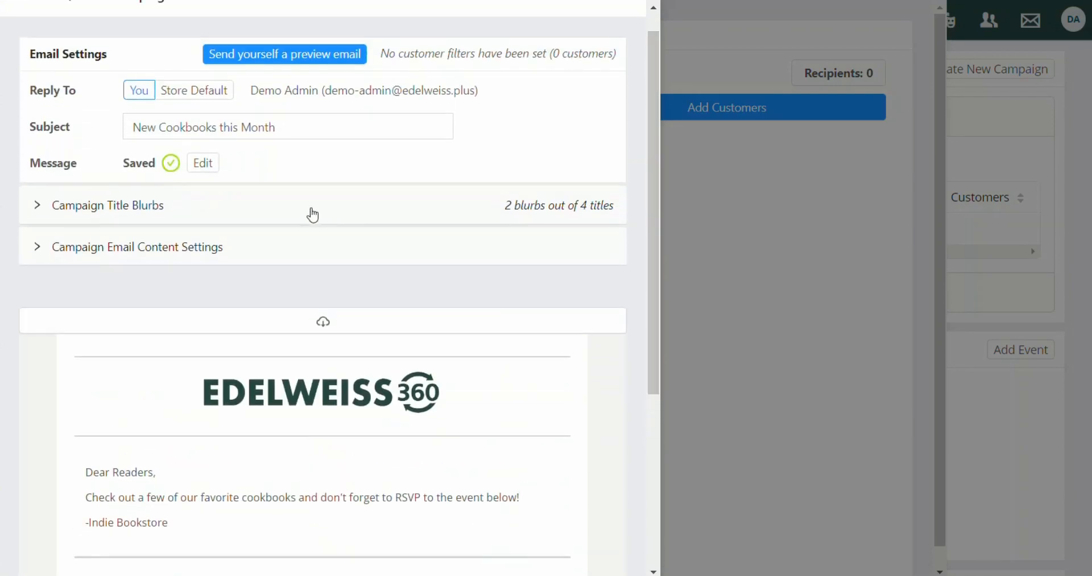
left_click(278, 257)
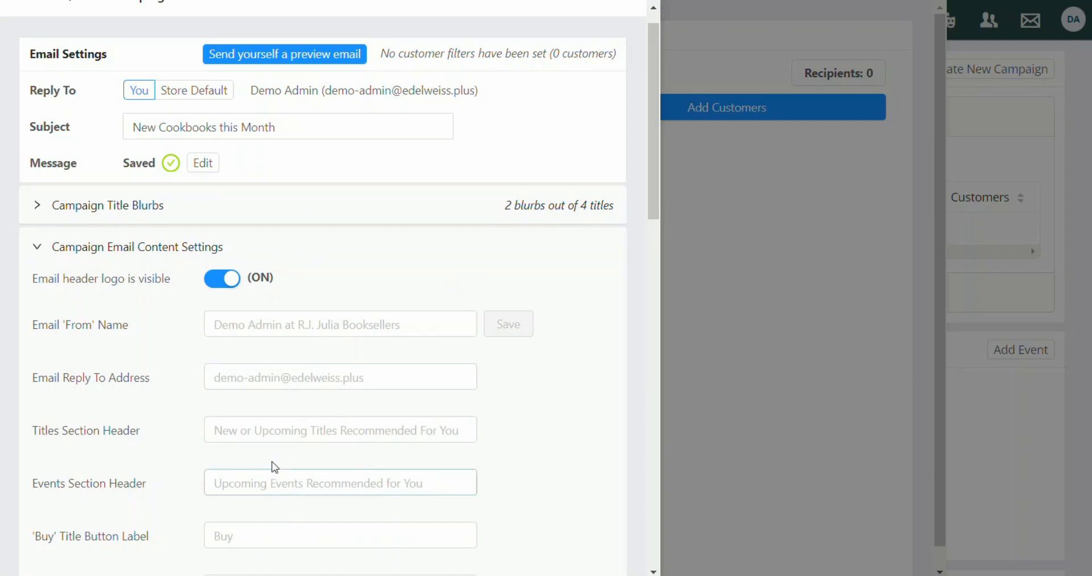
left_click(272, 431)
type("Our Fa")
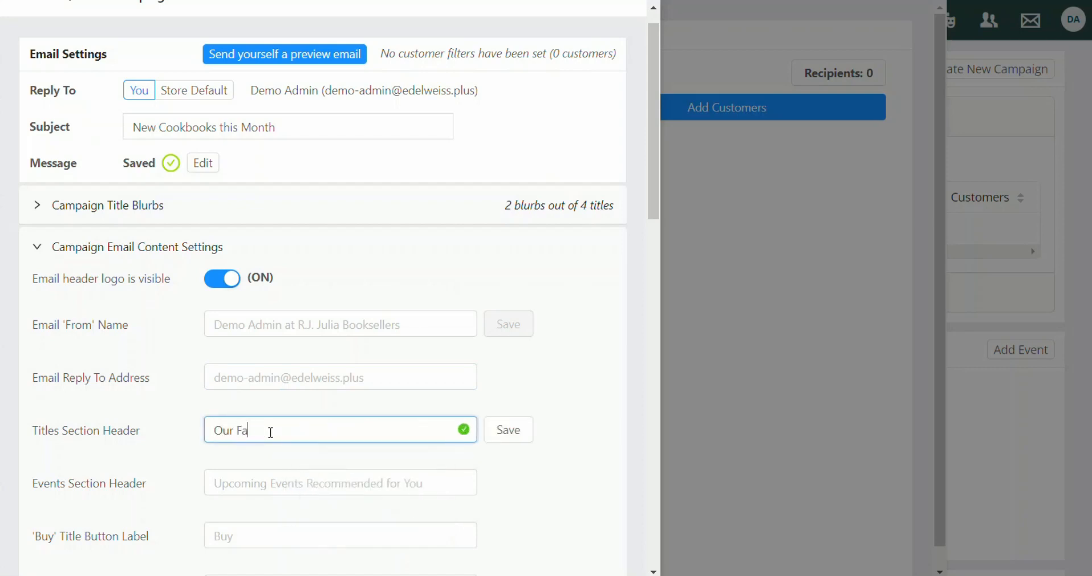
type("vorites this Month")
left_click(514, 430)
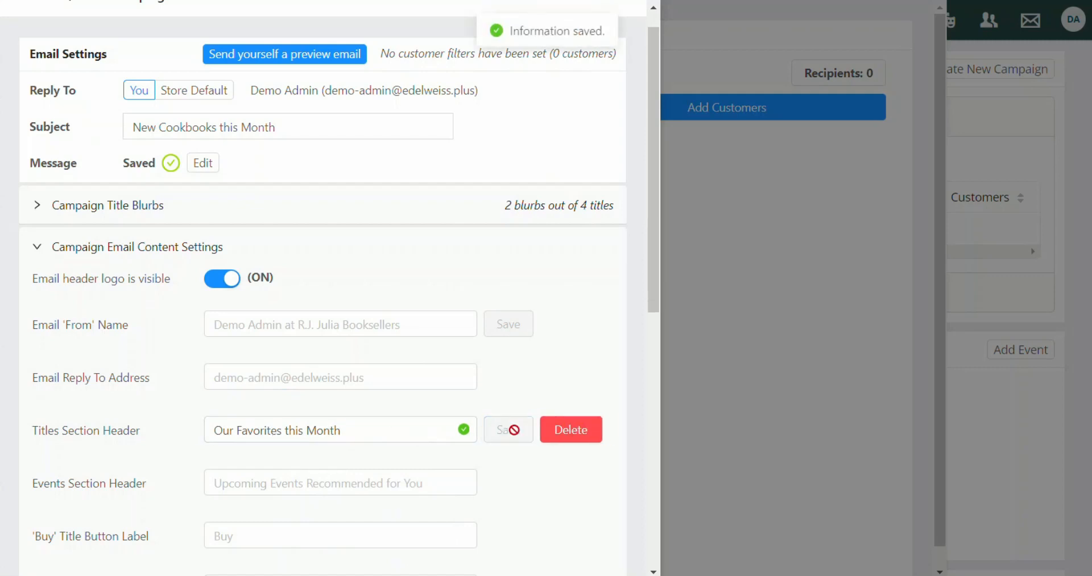
- Set the 'Buy' title button label to "Grab a Copy" and save it
scroll(415, 385, "down", 2)
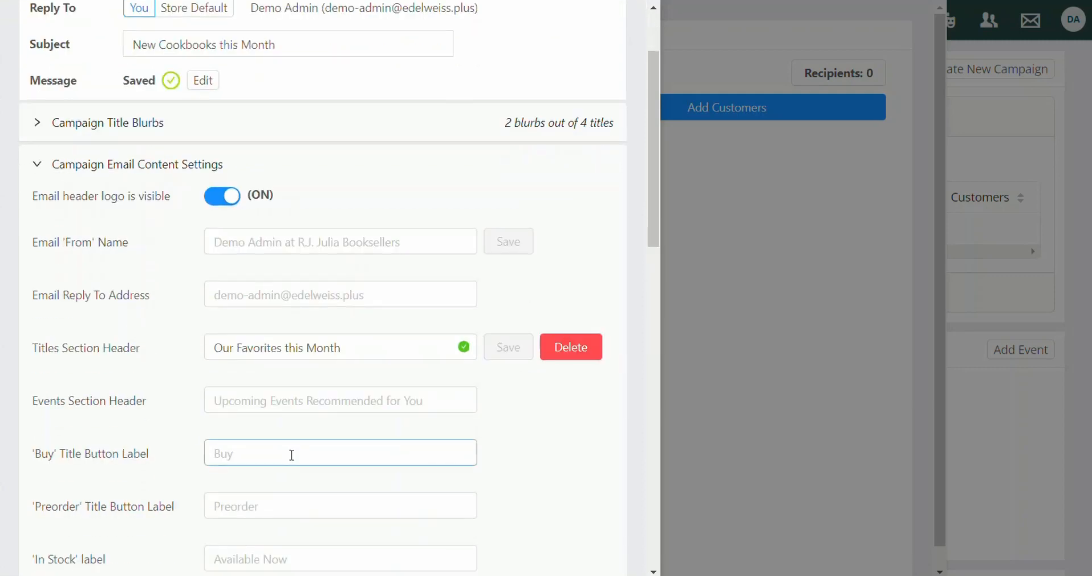
left_click(291, 454)
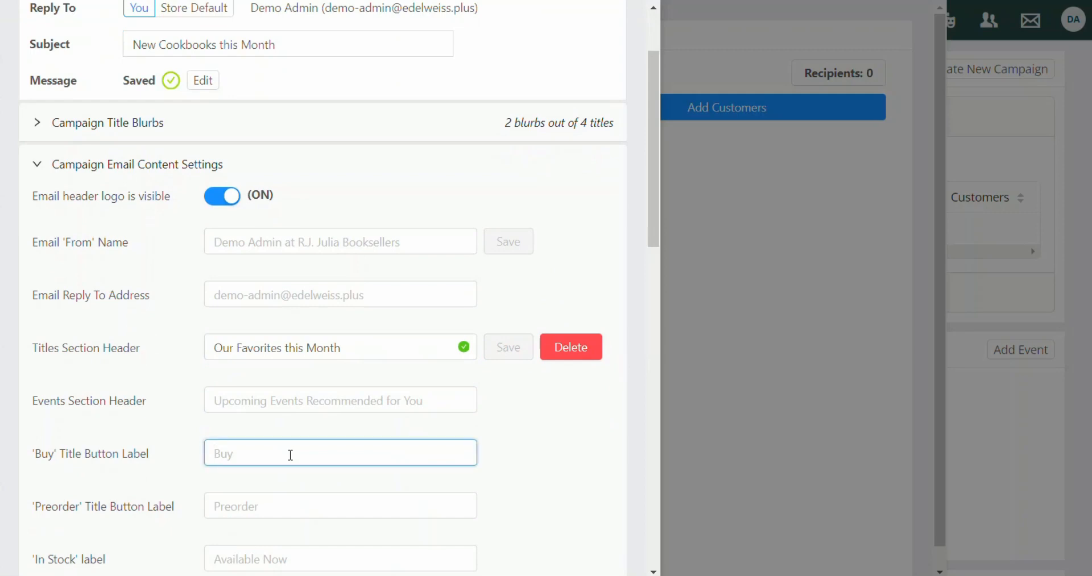
type("Grab a Copy")
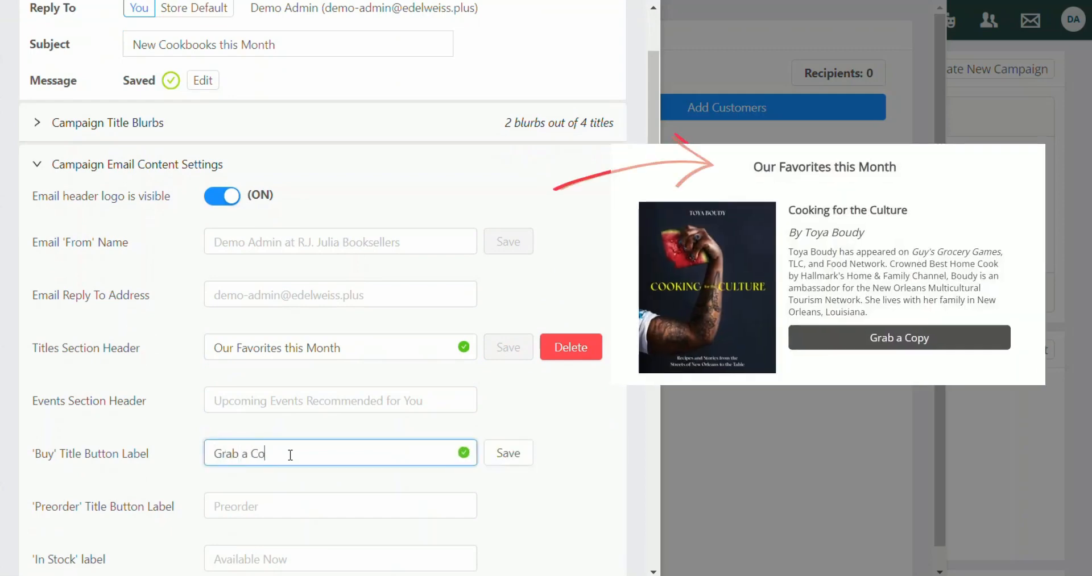
left_click(508, 453)
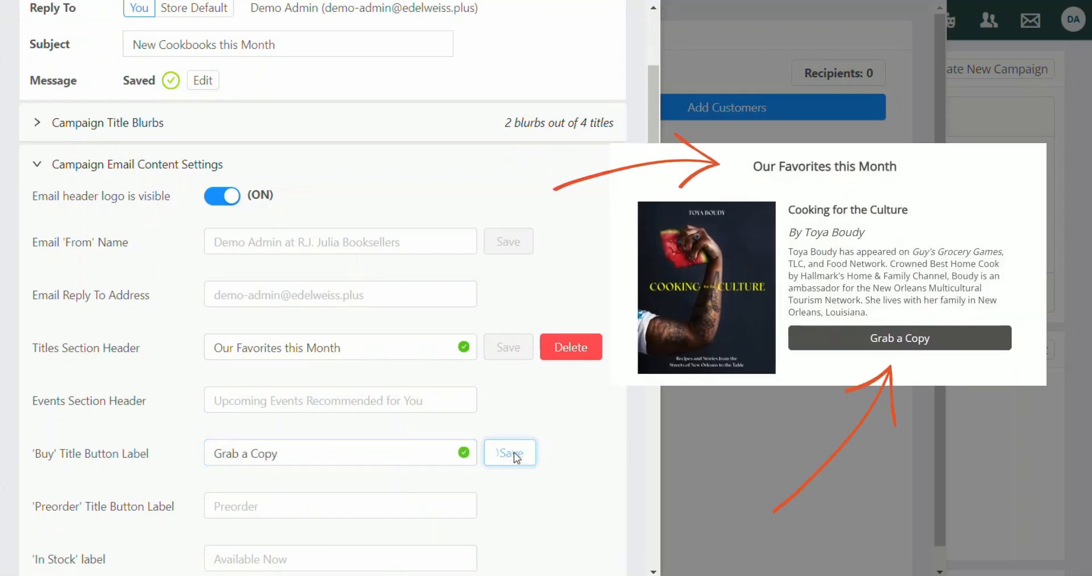
scroll(322, 284, "down", 8)
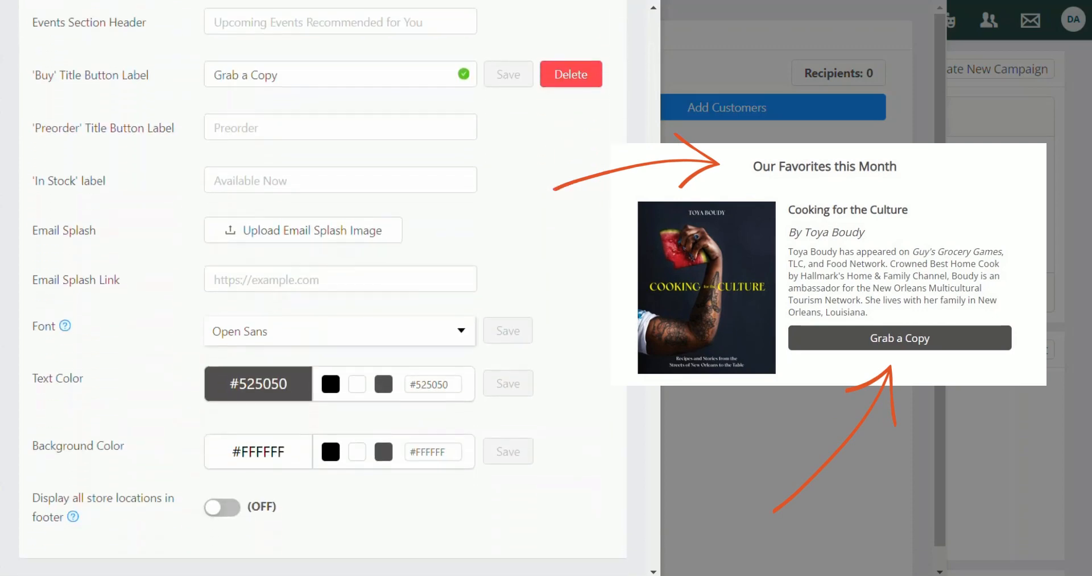
left_click_drag(654, 296, 654, 302)
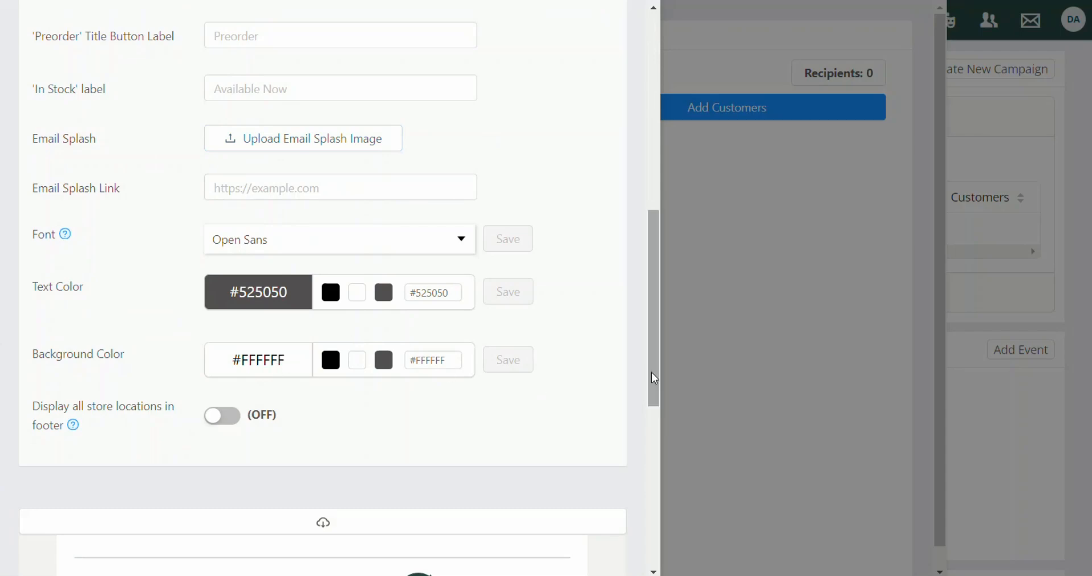
- Close the campaign email preview and add purchasers from the COOKING/GENERAL section as targeted customers of the New Cookbooks campaign
left_click_drag(651, 372, 643, 168)
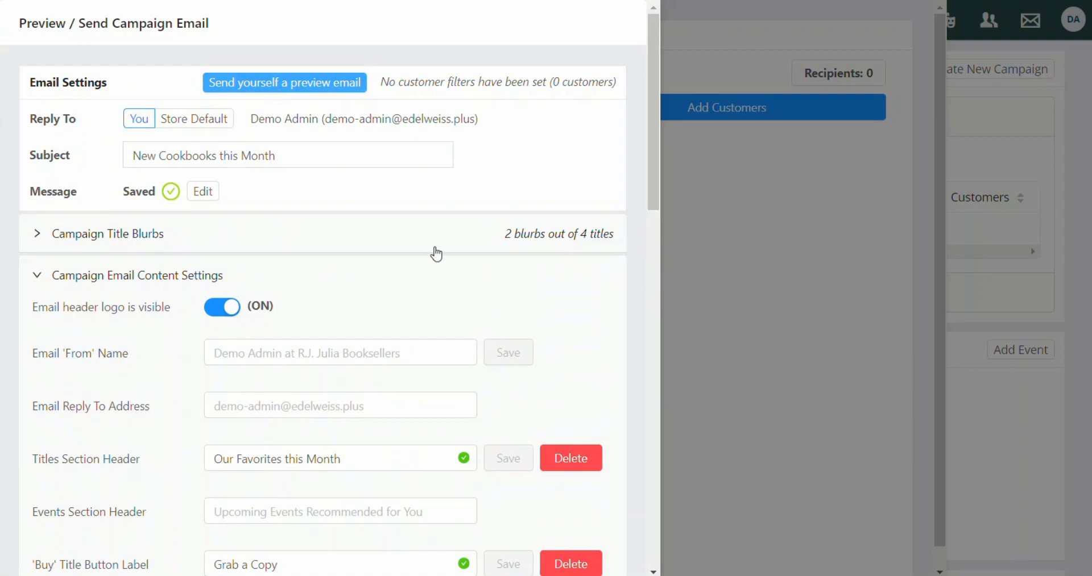
left_click(784, 246)
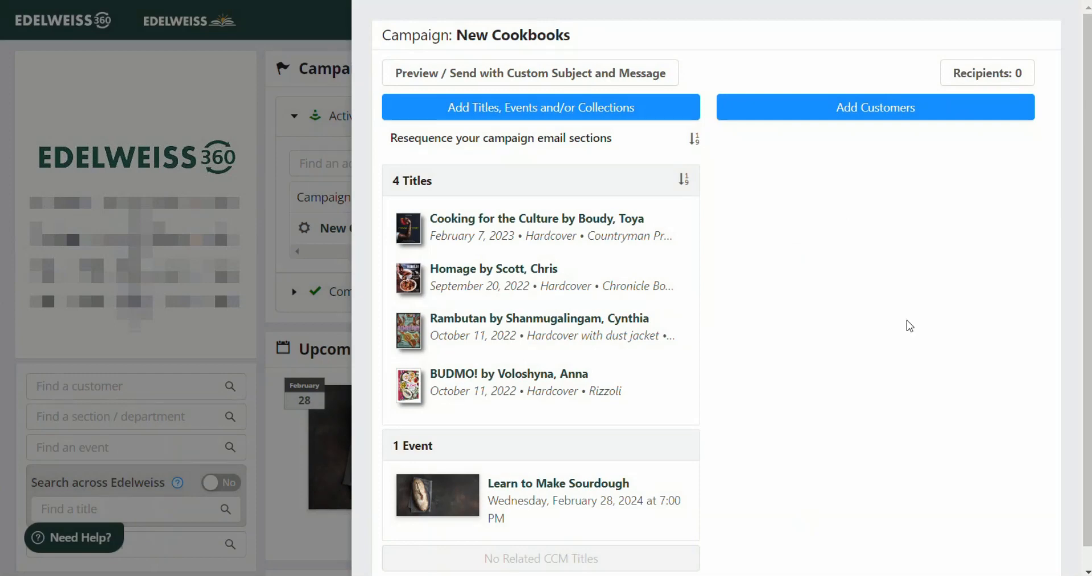
left_click(859, 118)
left_click(717, 222)
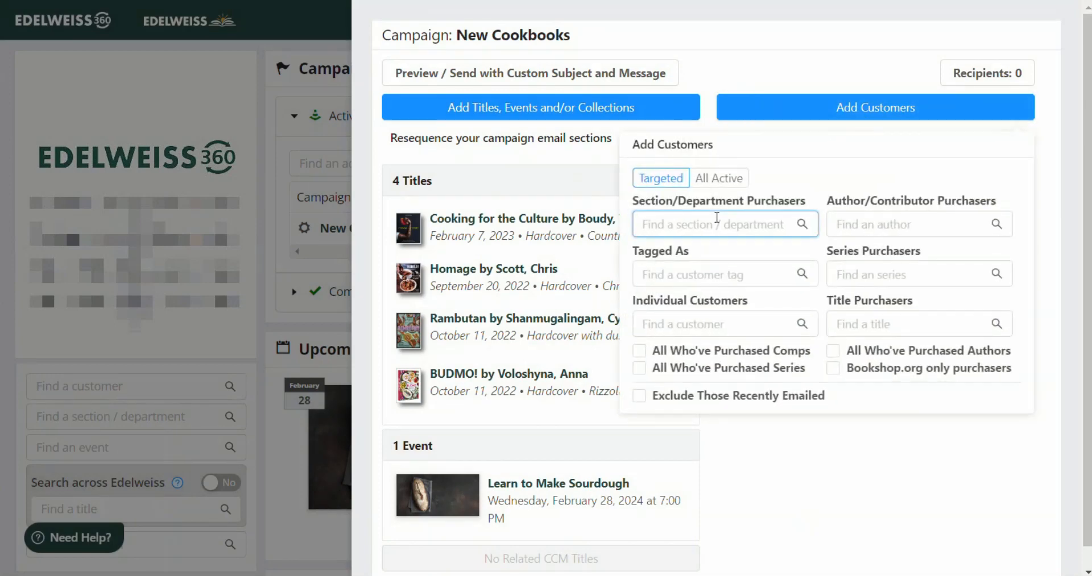
type("cooking")
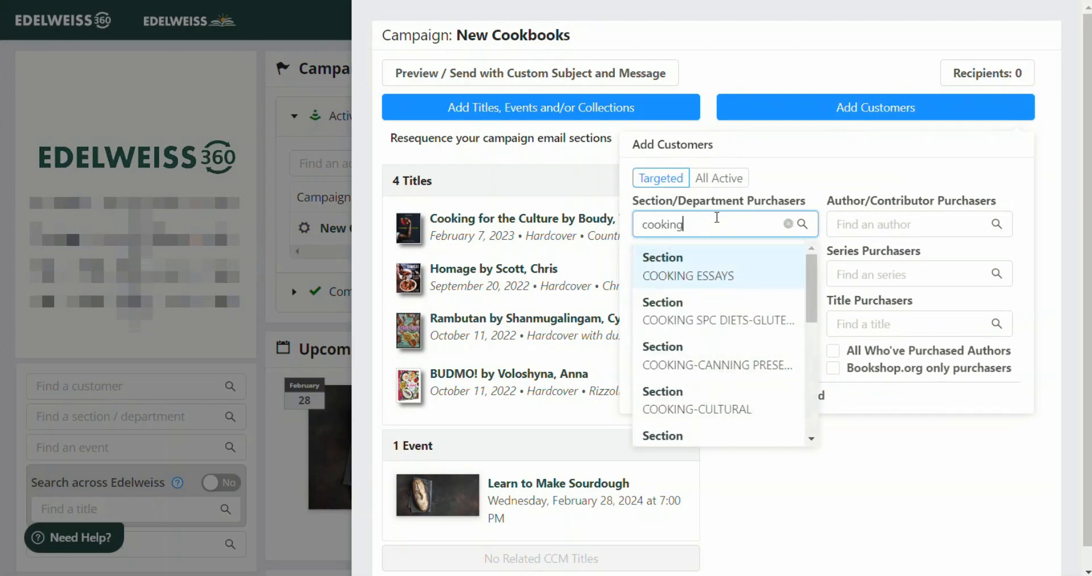
left_click_drag(817, 290, 810, 405)
left_click(717, 384)
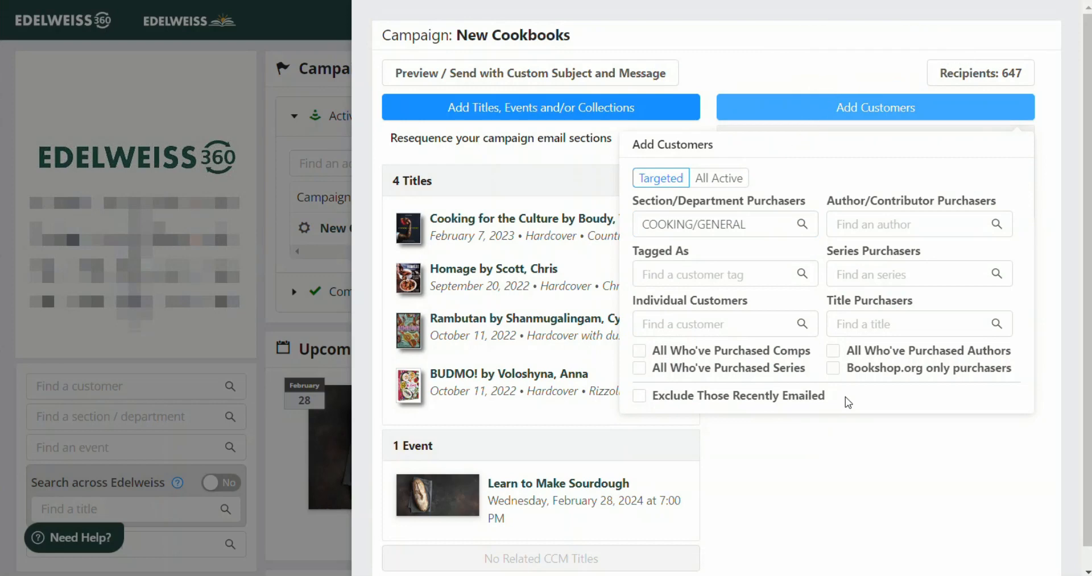
- Include all customers who've purchased comps and all who've purchased authors as recipients, and reopen the campaign email preview
left_click(685, 275)
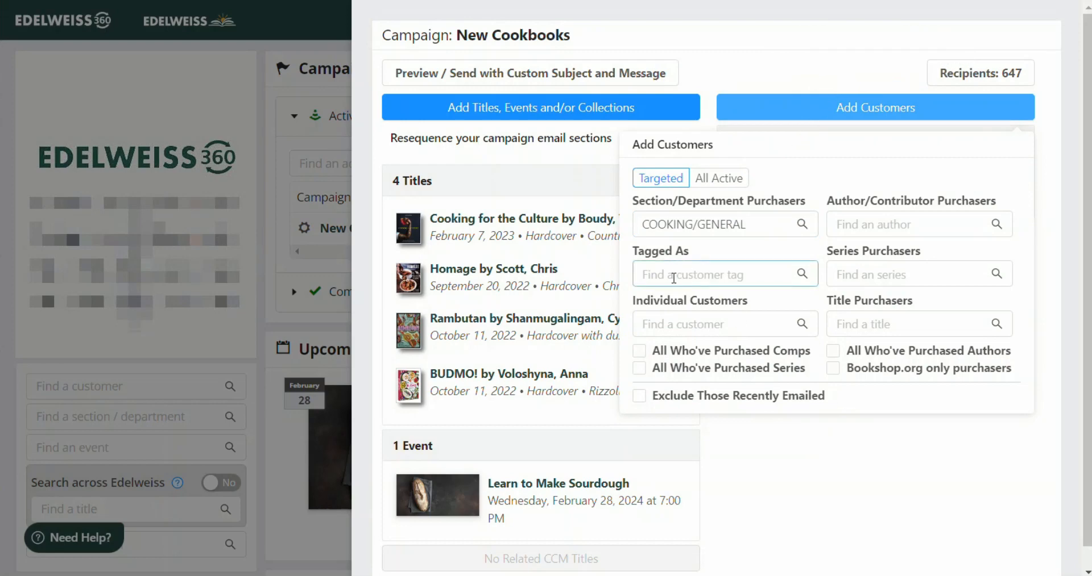
left_click(673, 322)
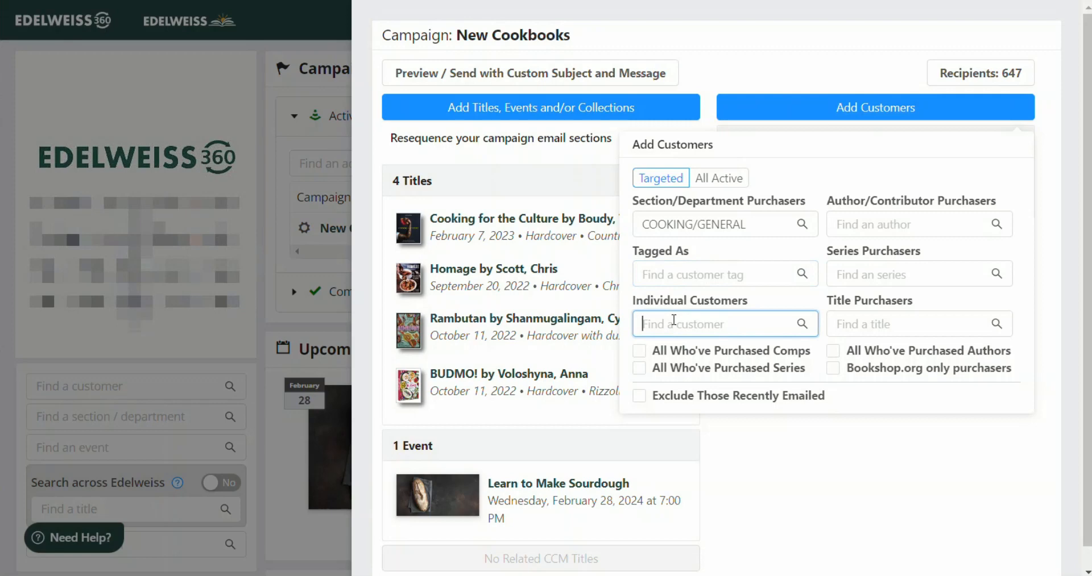
left_click(641, 352)
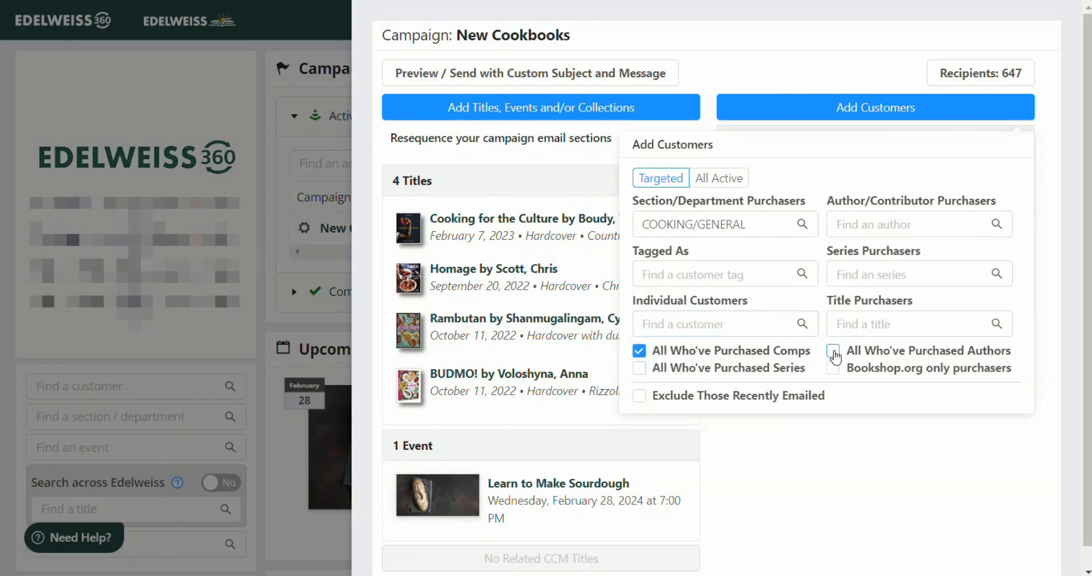
left_click(833, 353)
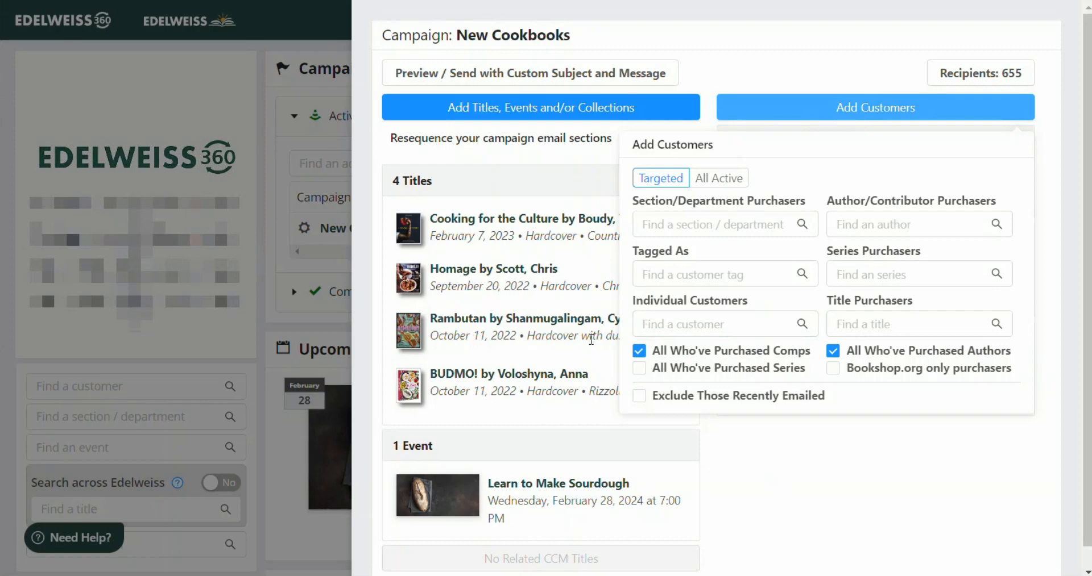
left_click(456, 84)
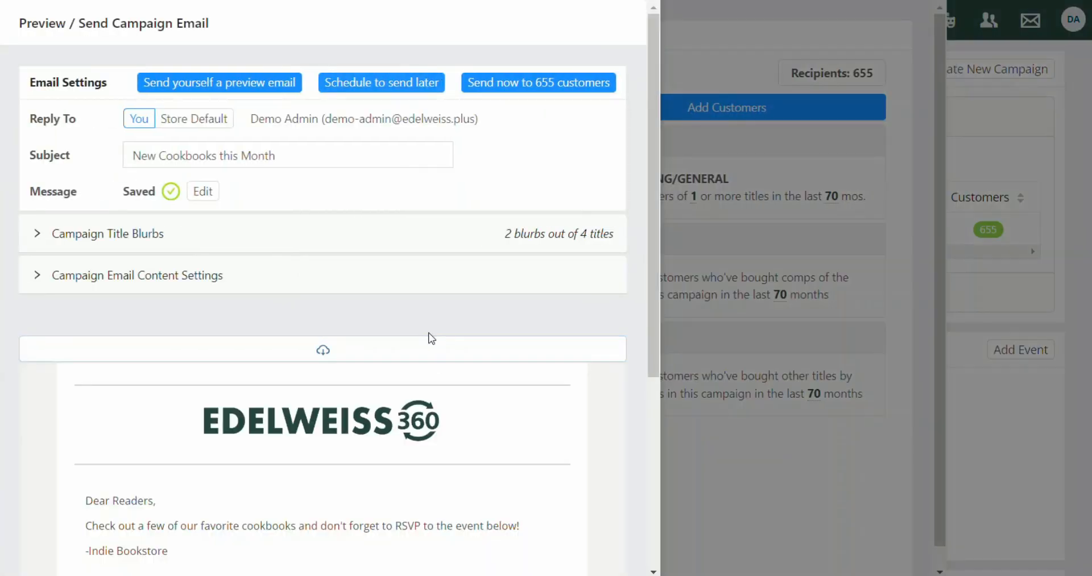